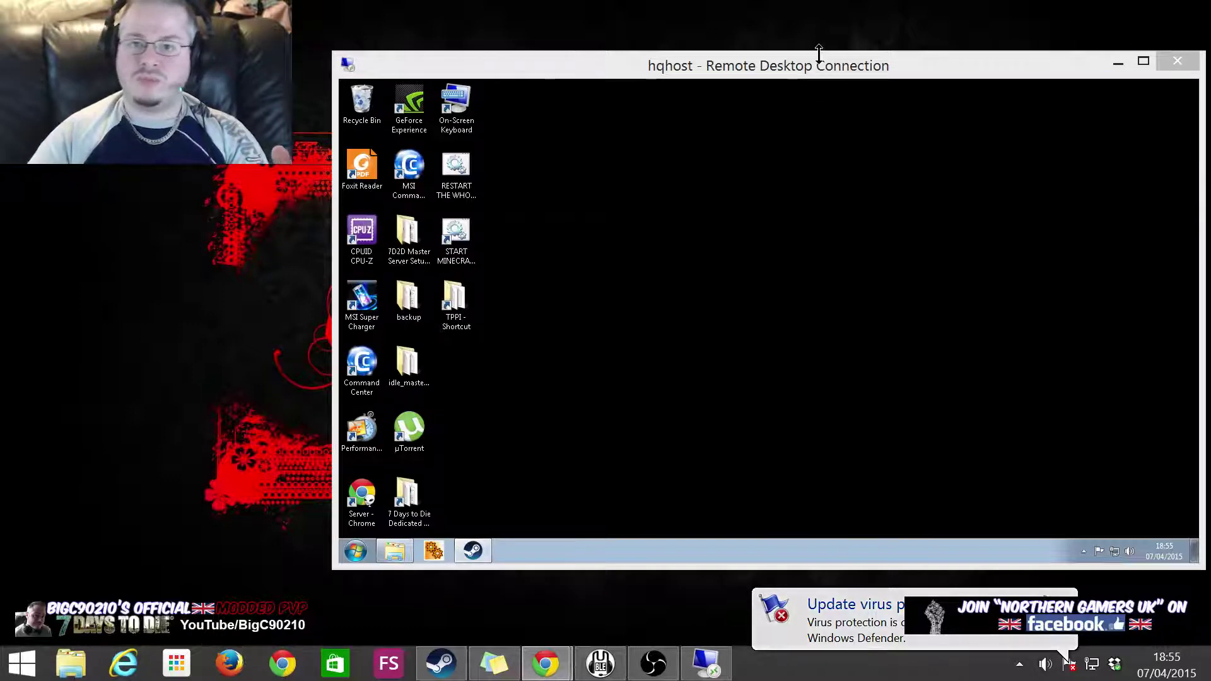
{"action": "left_click_drag", "start_coordinate": [789, 73], "coordinate": [849, 5]}
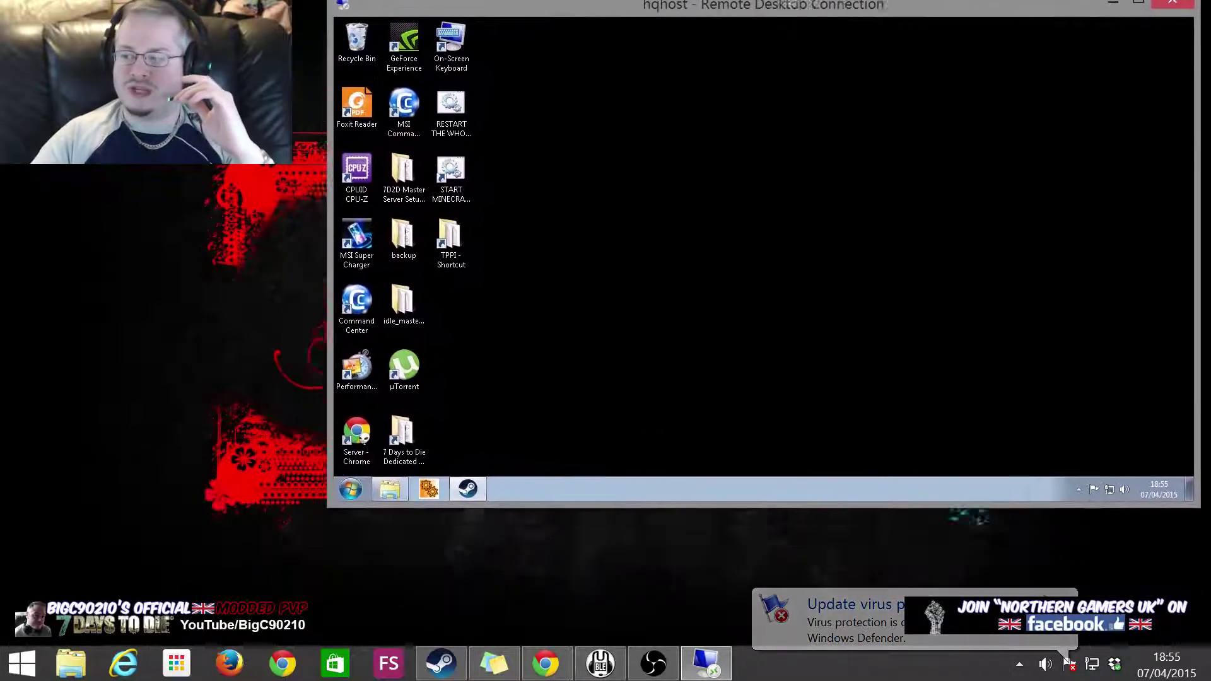
{"action": "left_click_drag", "start_coordinate": [760, 6], "coordinate": [742, 78]}
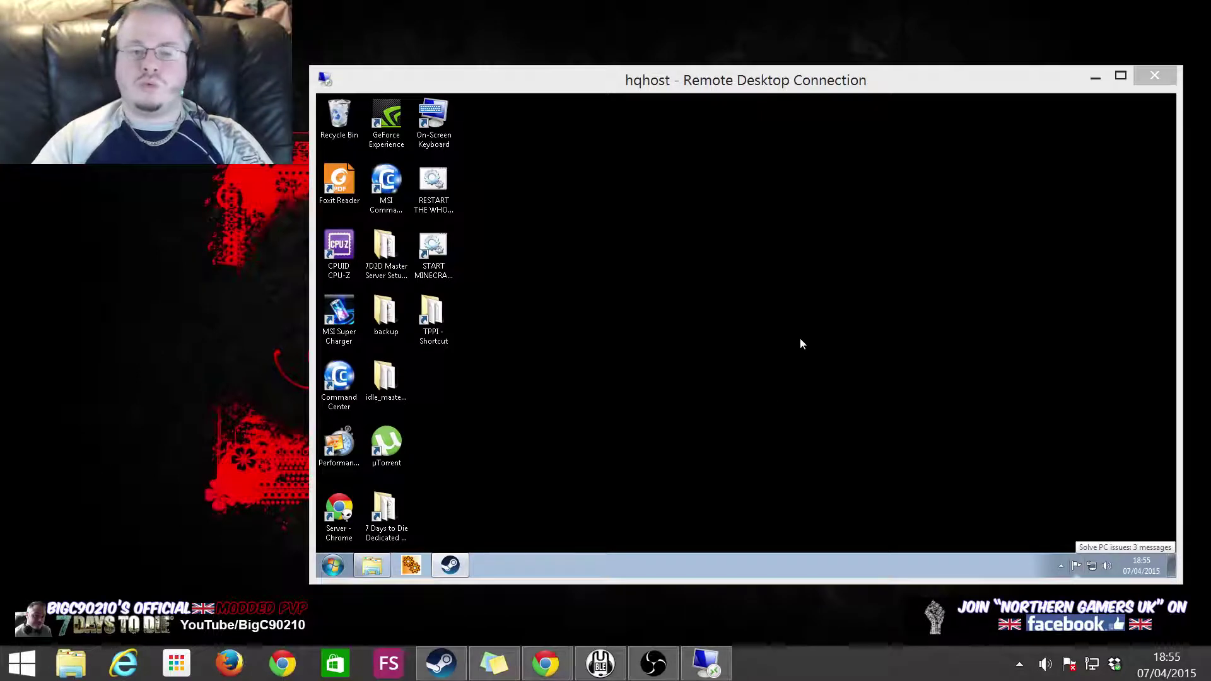
Start Task Manager on the remote host and check the 7DaysToDie and 7DaysToDieServerManagerV2 processes
{"action": "right_click", "coordinate": [556, 573]}
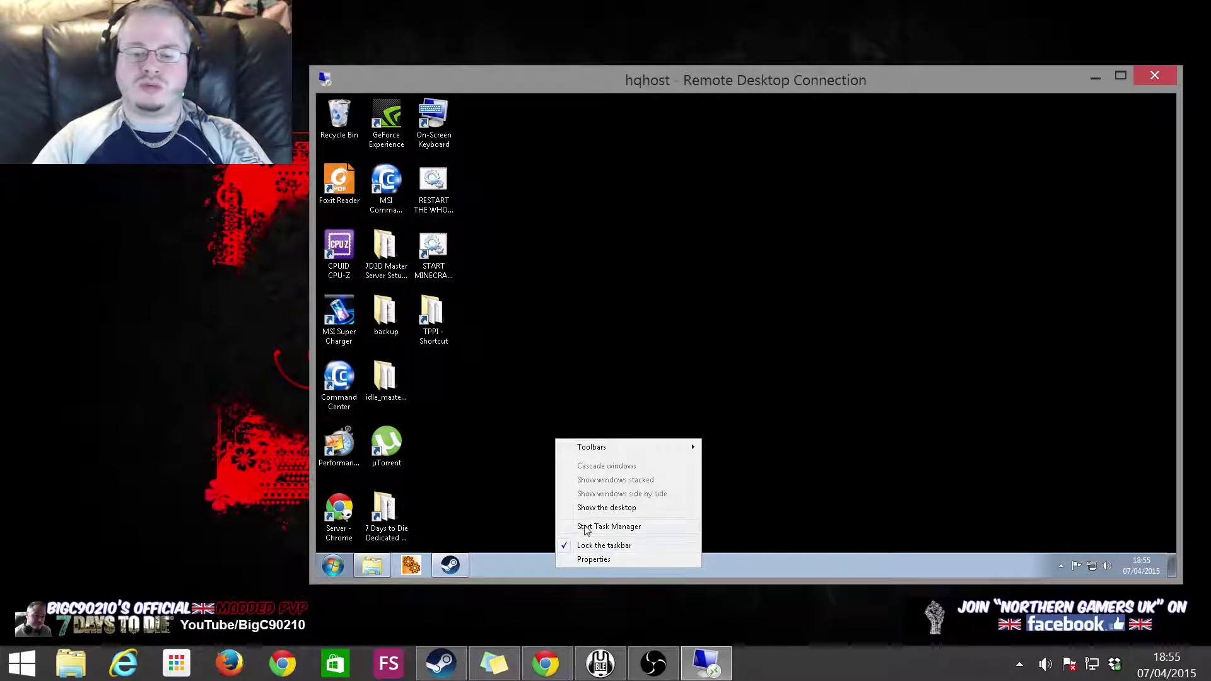
{"action": "left_click", "coordinate": [586, 527]}
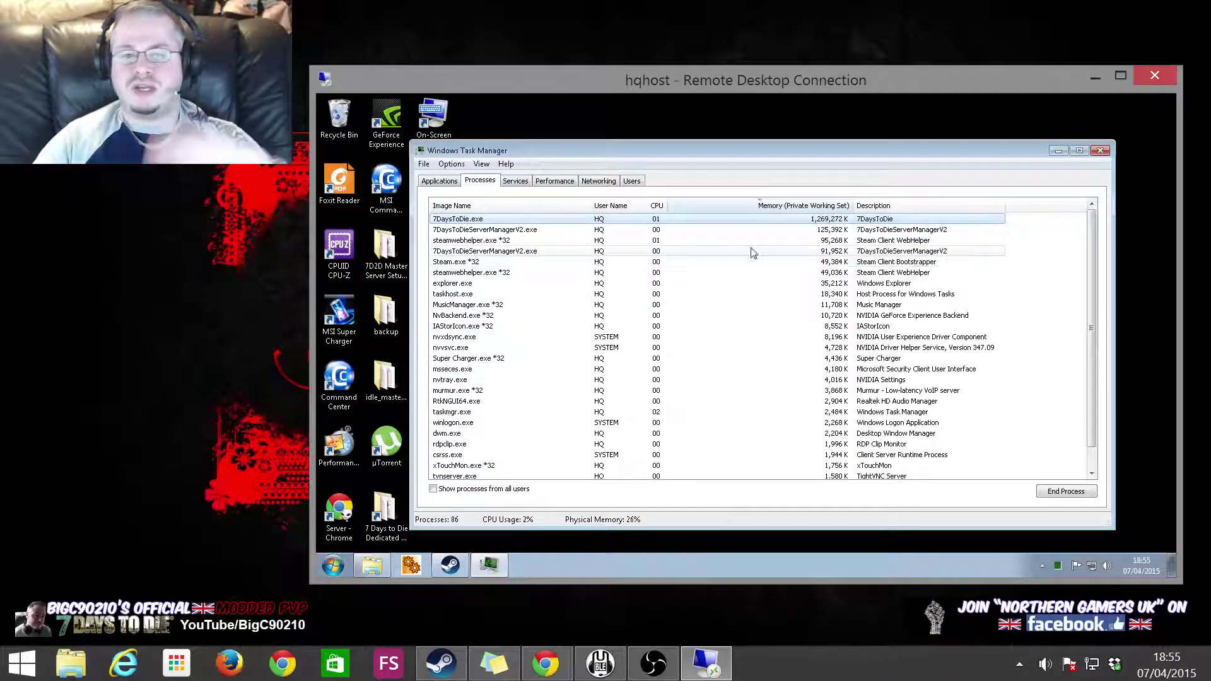
{"action": "left_click", "coordinate": [529, 229]}
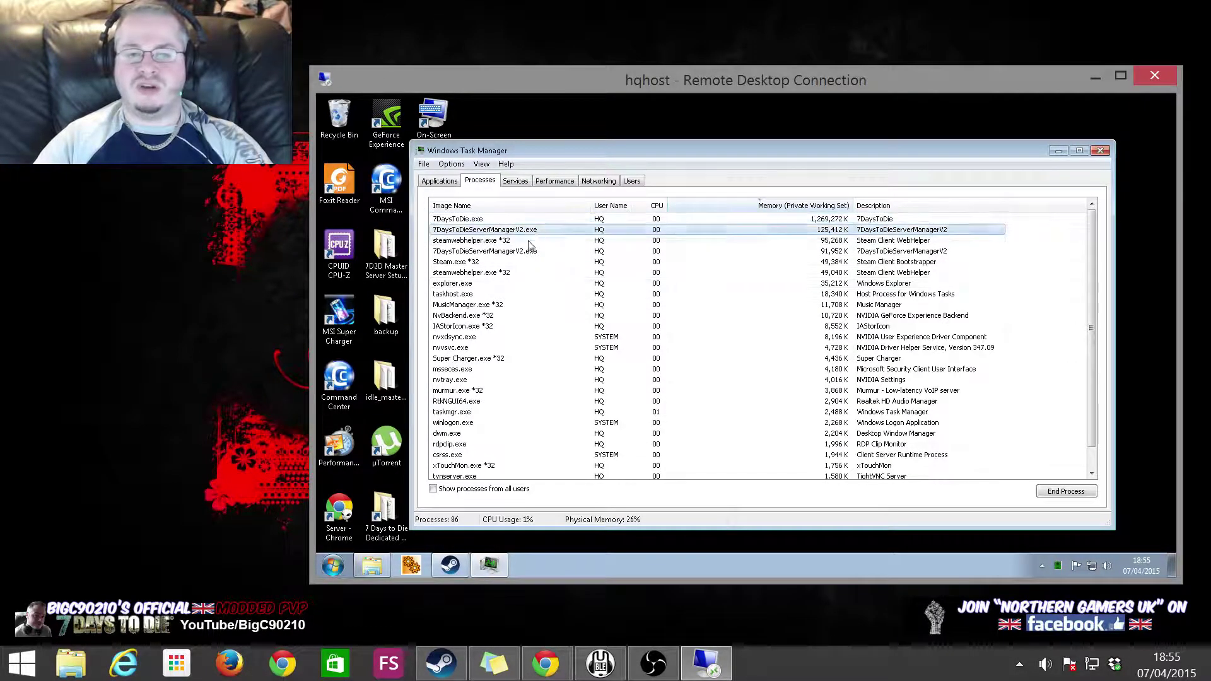
{"action": "left_click", "coordinate": [498, 219]}
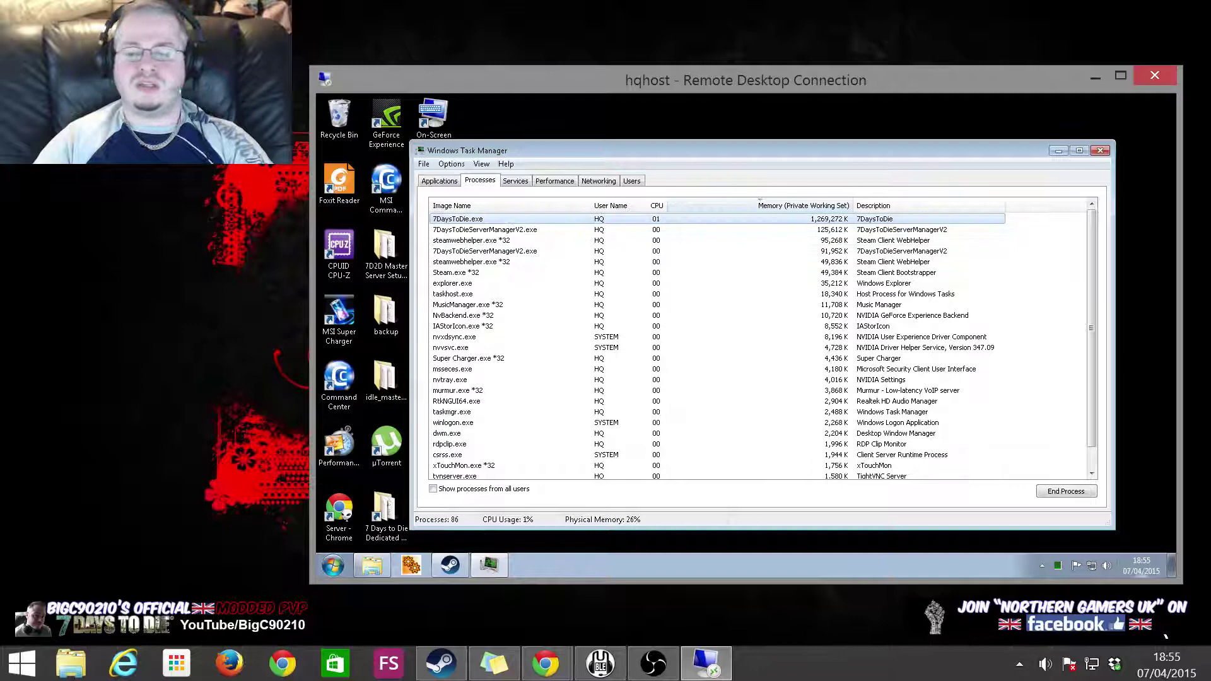
Bring up the 7 Days to Die server manager with its window size and position reset, and stop the game server
{"action": "left_click", "coordinate": [1044, 566]}
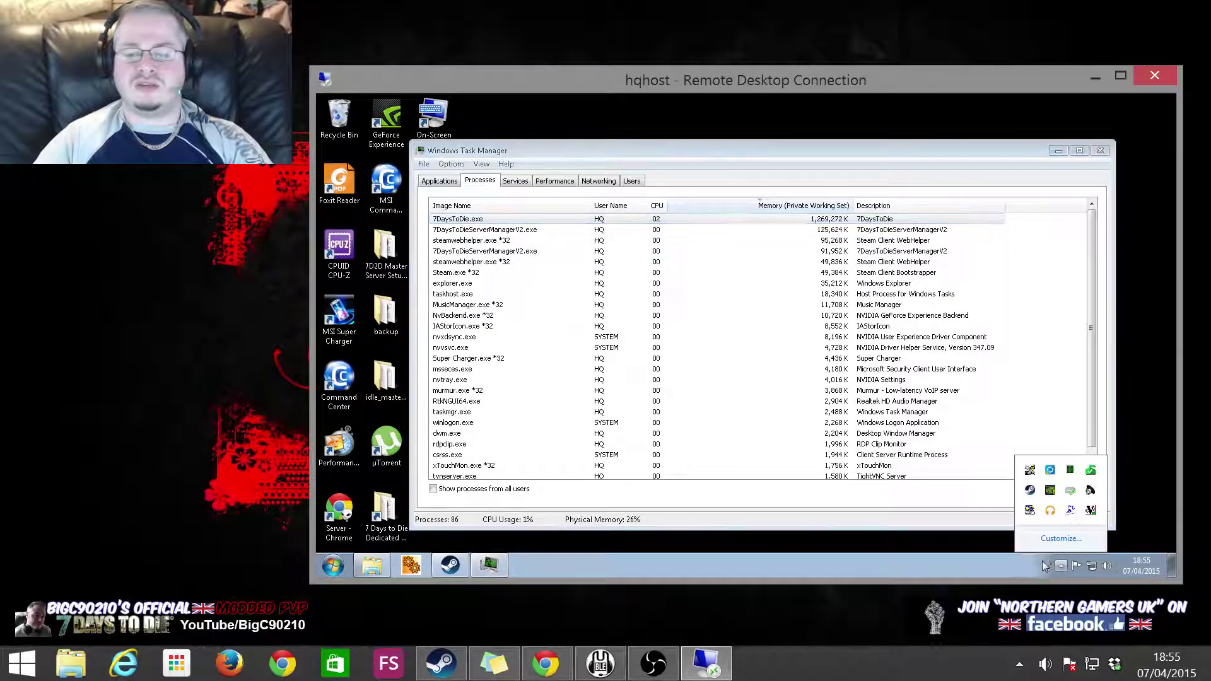
{"action": "right_click", "coordinate": [1072, 512]}
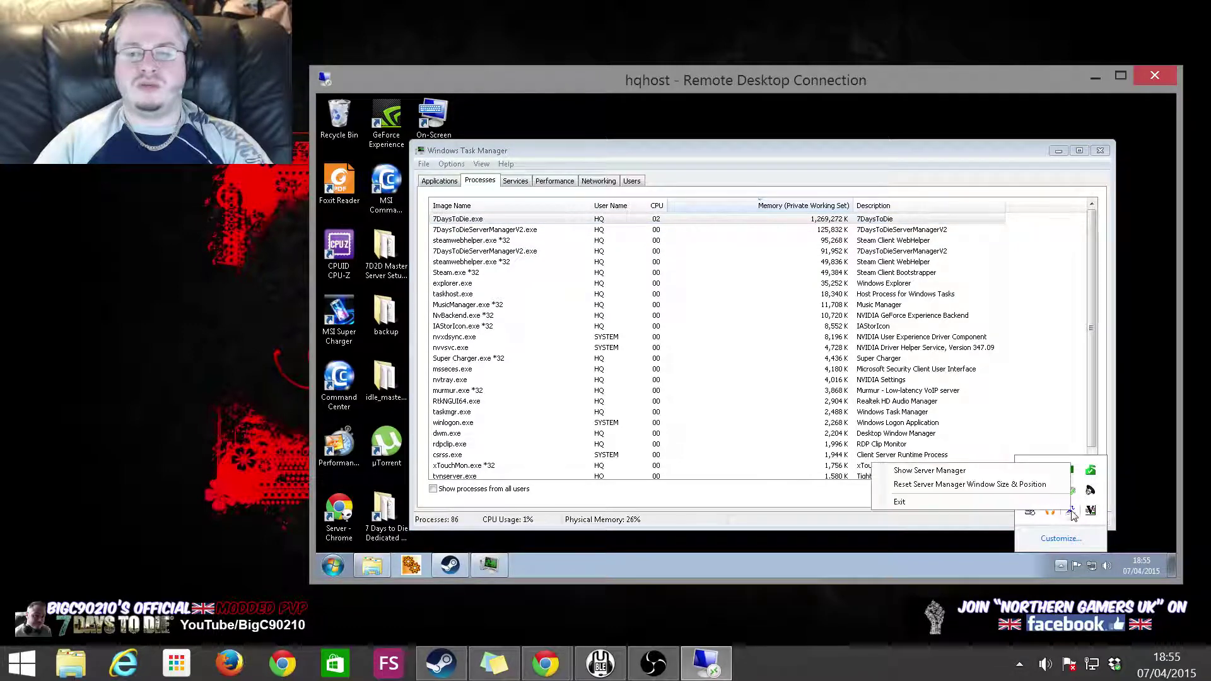
{"action": "left_click", "coordinate": [1023, 484]}
{"action": "left_click", "coordinate": [539, 144]}
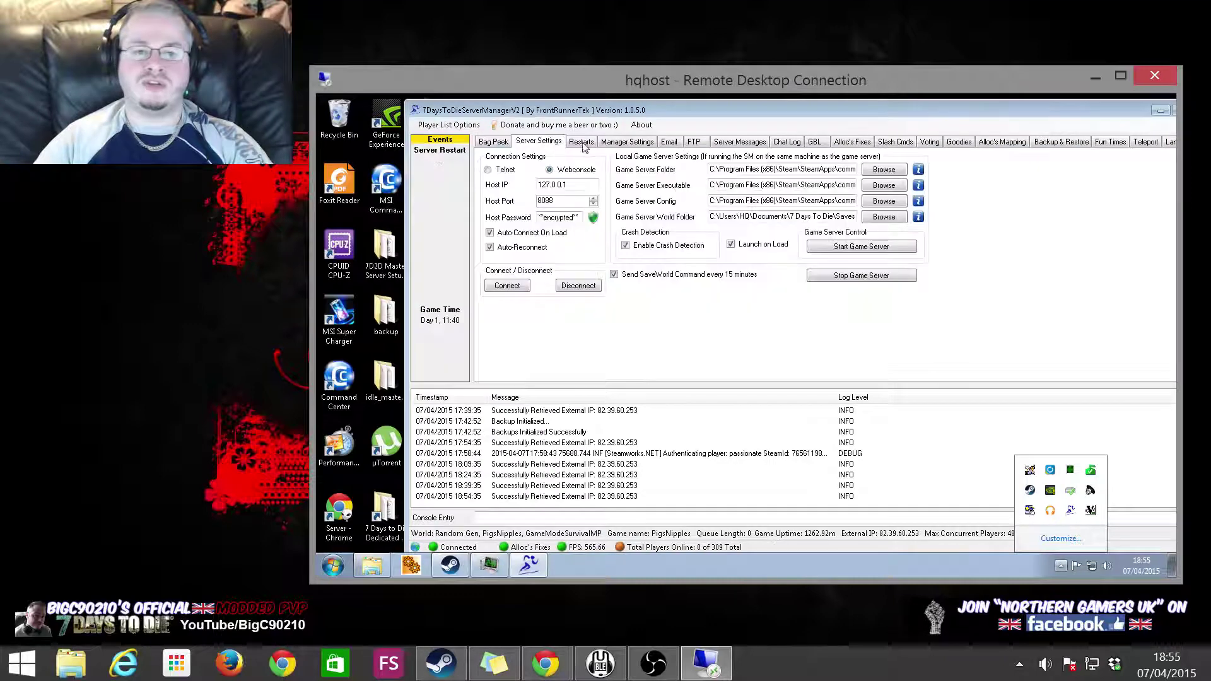
{"action": "left_click", "coordinate": [851, 277]}
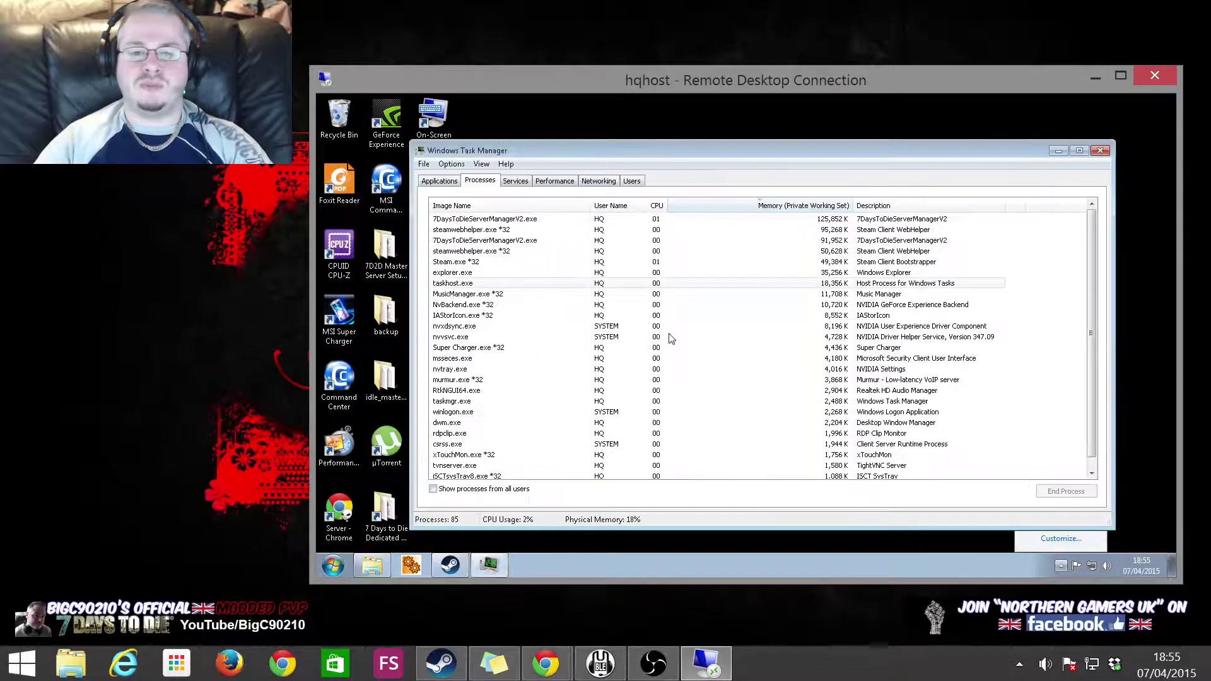
Sort the running processes by image name, end 7DaysToDieServerManagerV2.exe, and close Task Manager
{"action": "left_click", "coordinate": [669, 358]}
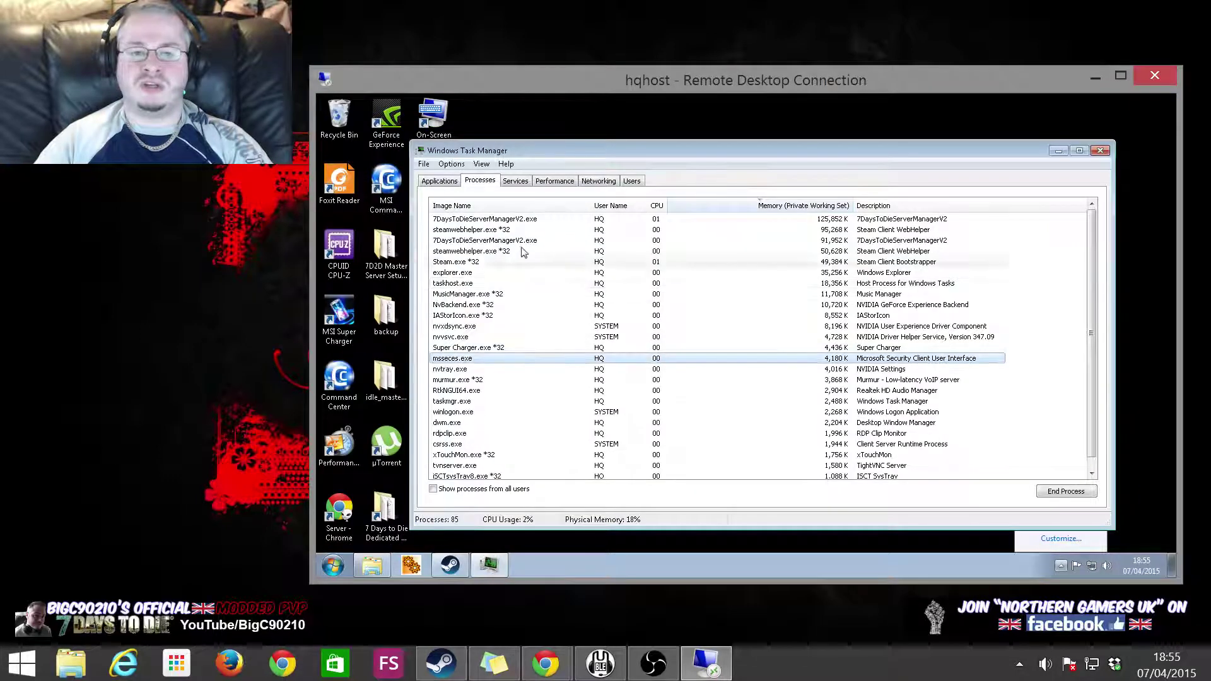
{"action": "left_click", "coordinate": [655, 207]}
{"action": "left_click", "coordinate": [509, 206]}
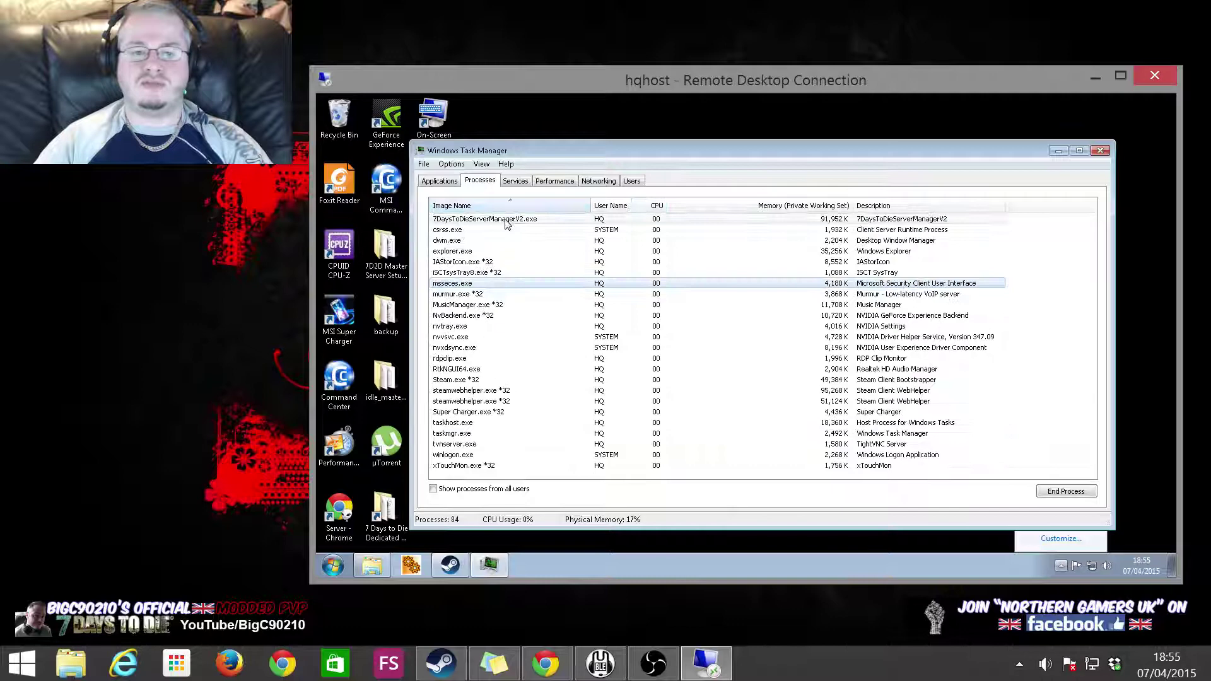
{"action": "left_click", "coordinate": [470, 221]}
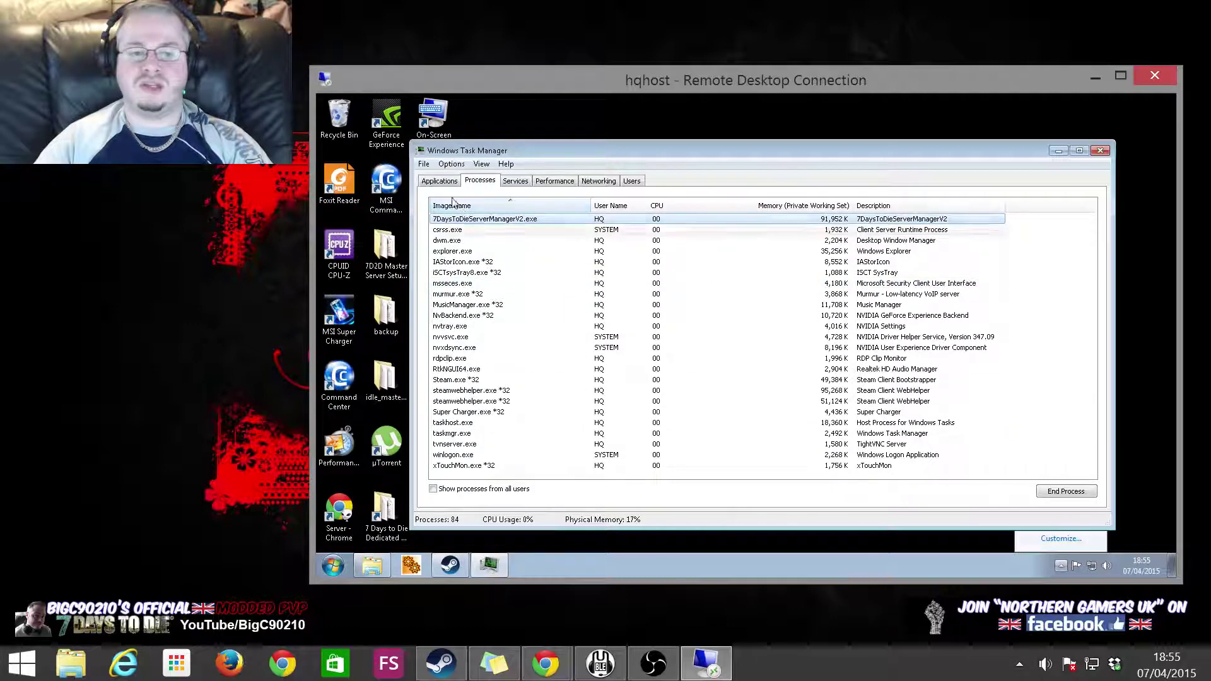
{"action": "left_click", "coordinate": [1066, 492]}
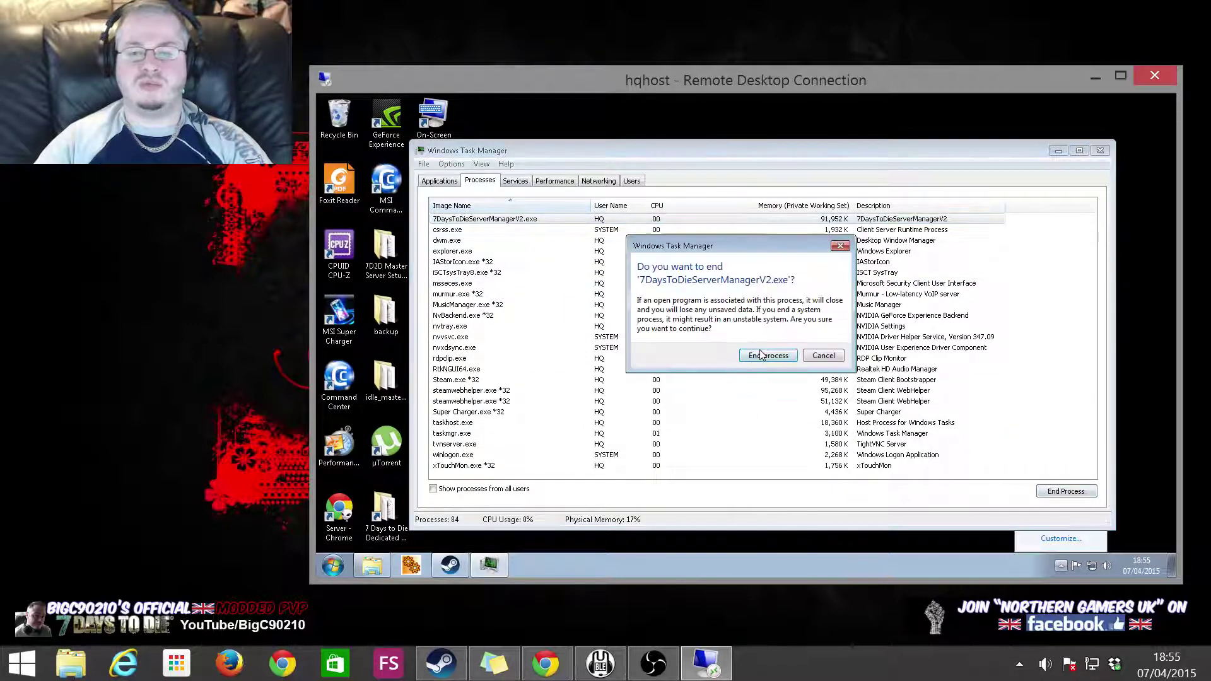
{"action": "left_click", "coordinate": [762, 355]}
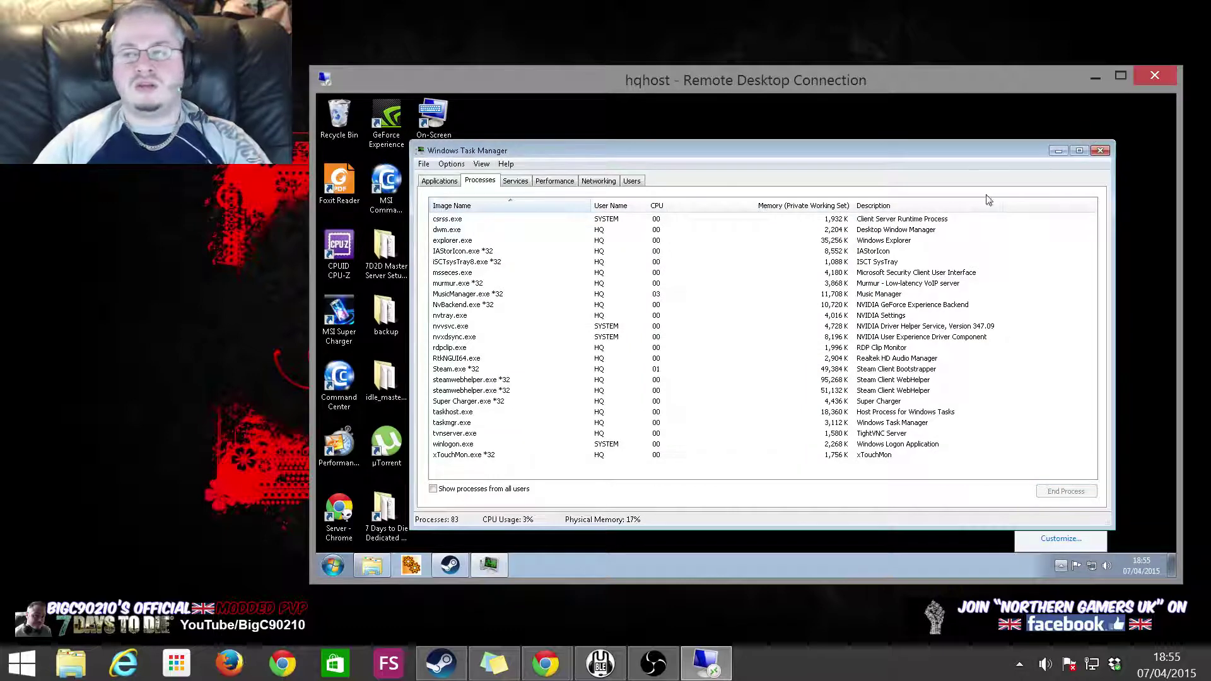
{"action": "left_click", "coordinate": [1100, 151]}
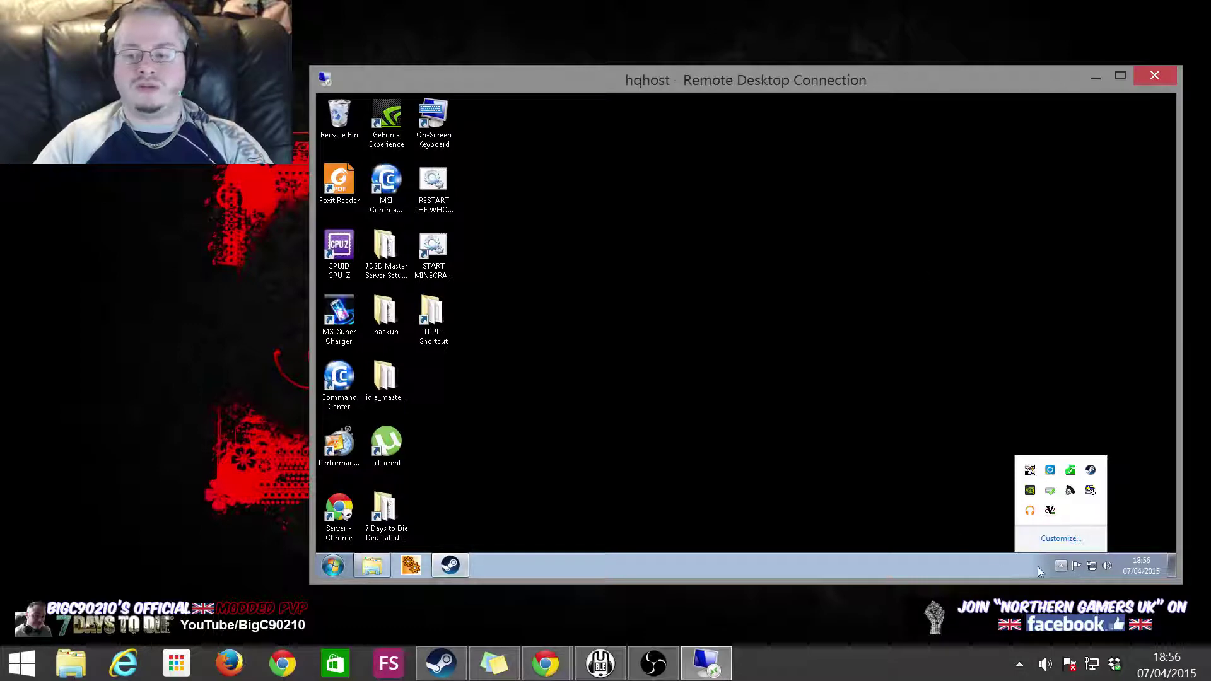
{"action": "left_click", "coordinate": [1059, 567]}
Open the 7 Days to Die Dedicated Server folder from the desktop and go up to its parent folder, common
{"action": "double_click", "coordinate": [385, 512]}
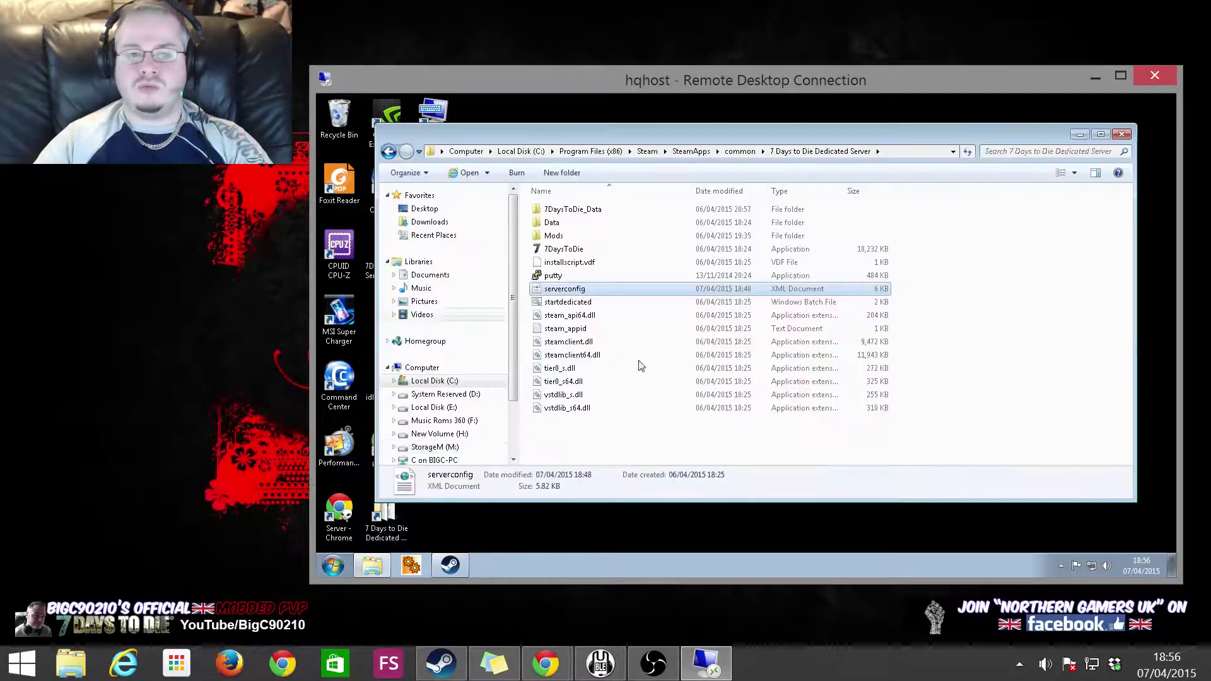
{"action": "left_click", "coordinate": [739, 151]}
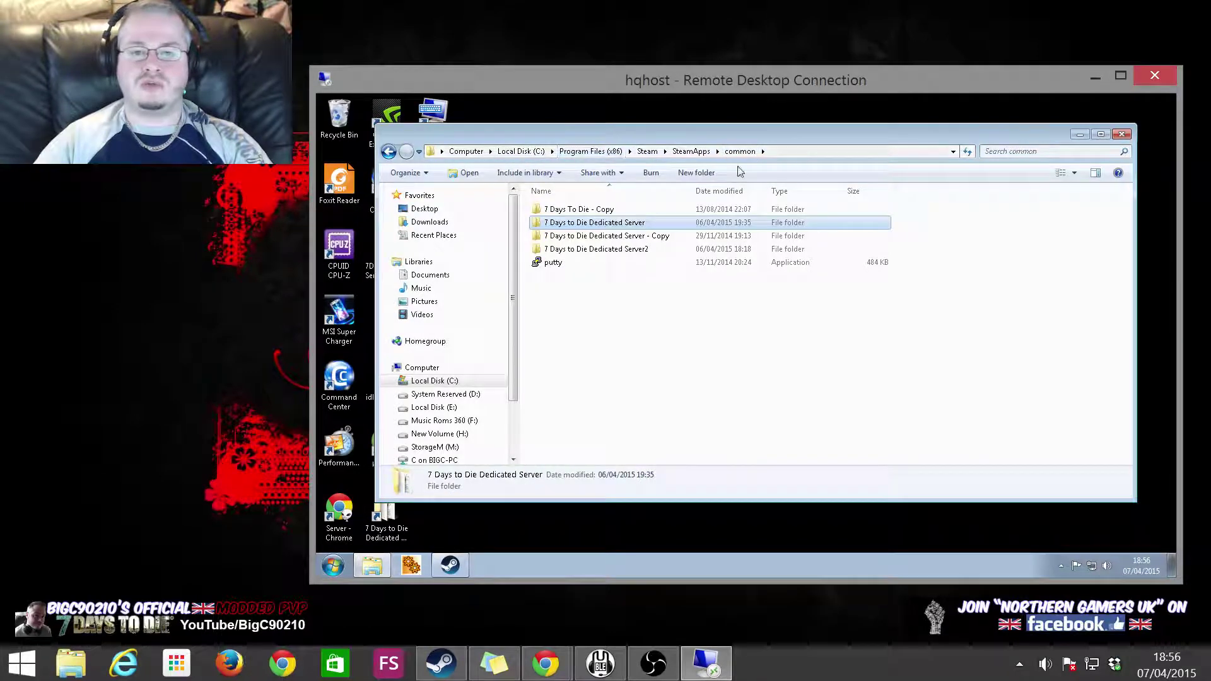
{"action": "left_click", "coordinate": [643, 358]}
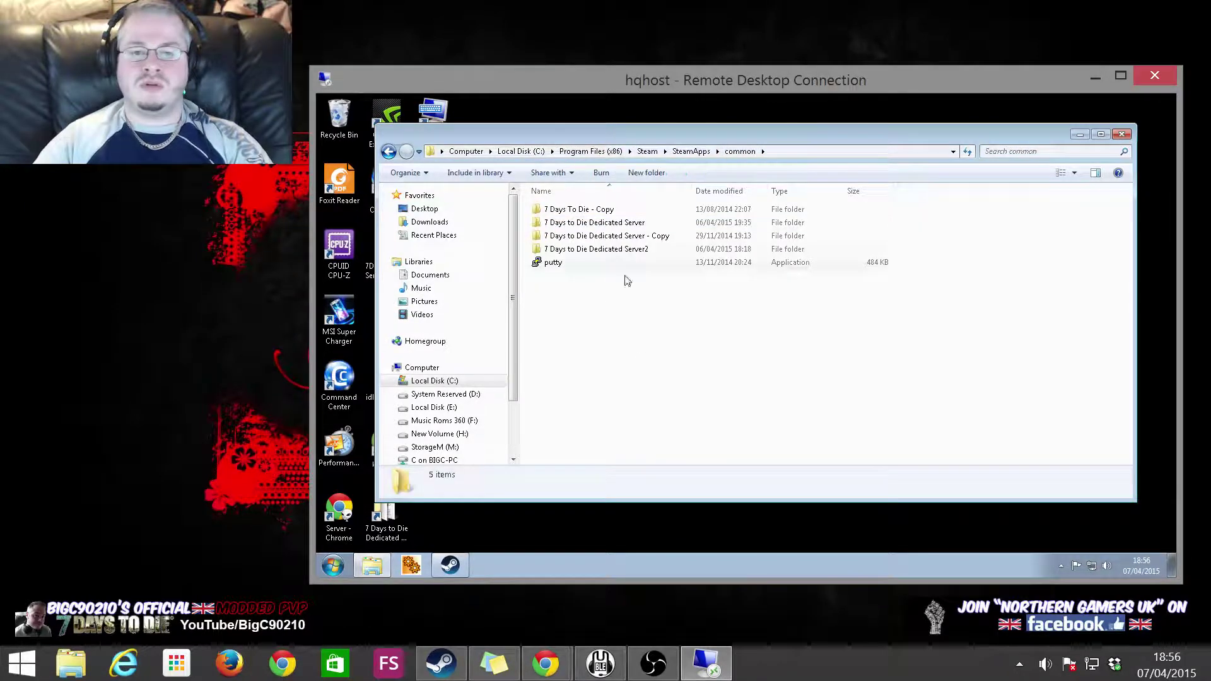
Rename the 7 Days to Die Dedicated Server folder as "7 Days to Die Dedicated ServerALPHA10"
{"action": "left_click", "coordinate": [607, 225]}
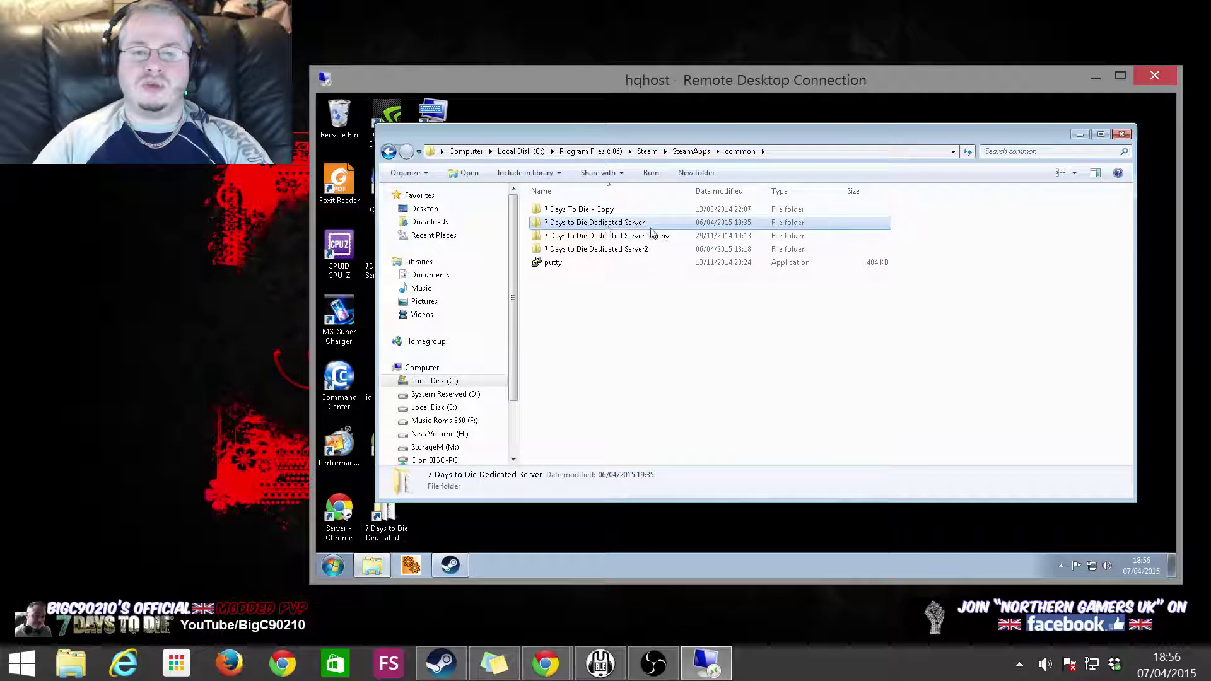
{"action": "key", "text": "F2"}
{"action": "key", "text": "End"}
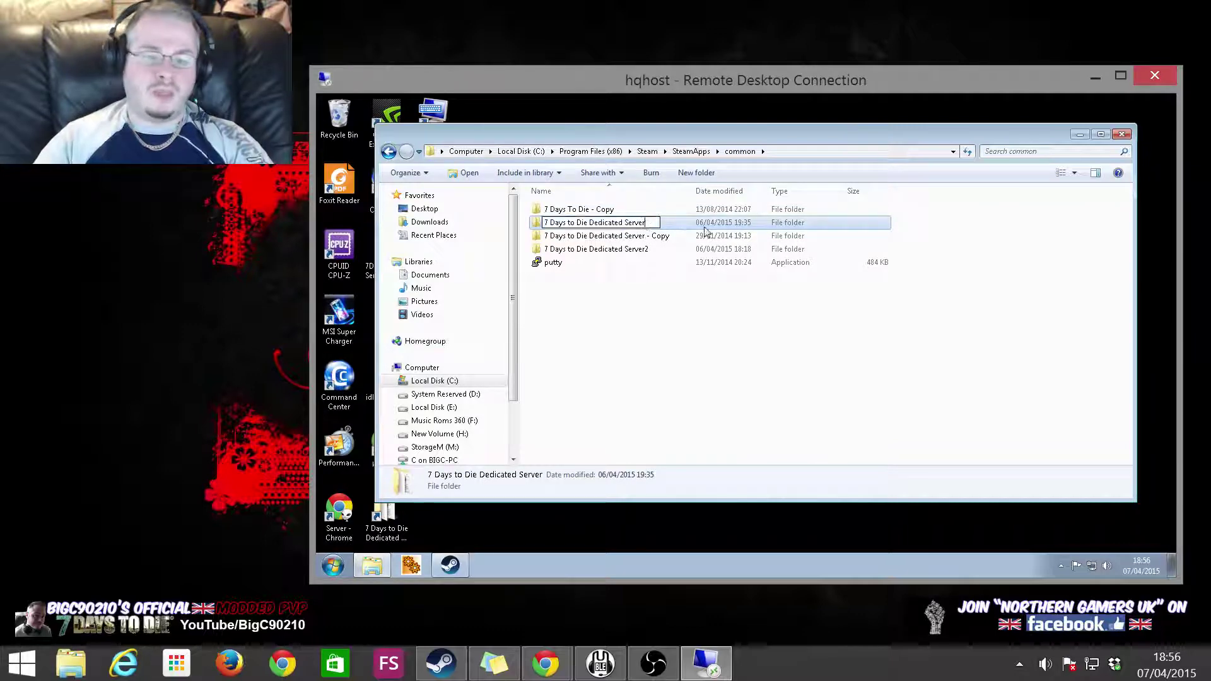
{"action": "type", "text": "OLD"}
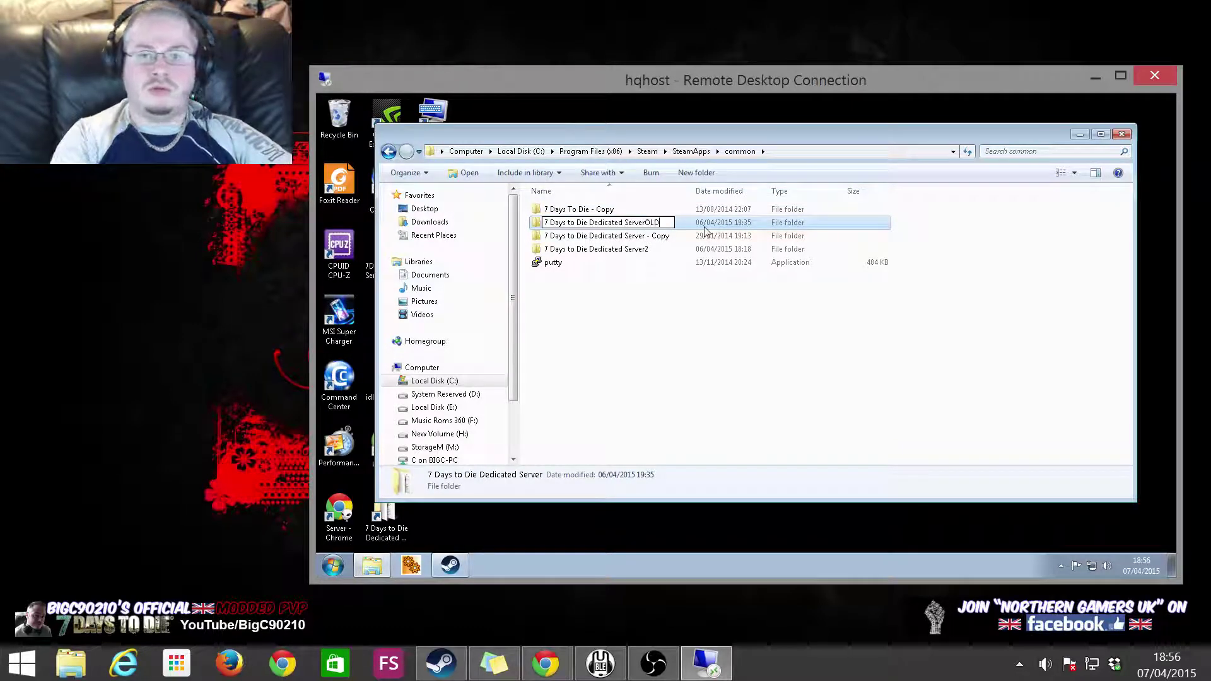
{"action": "key", "text": "BackSpace"}
{"action": "key", "text": "BackSpace"}
{"action": "key", "text": "BackSpace"}
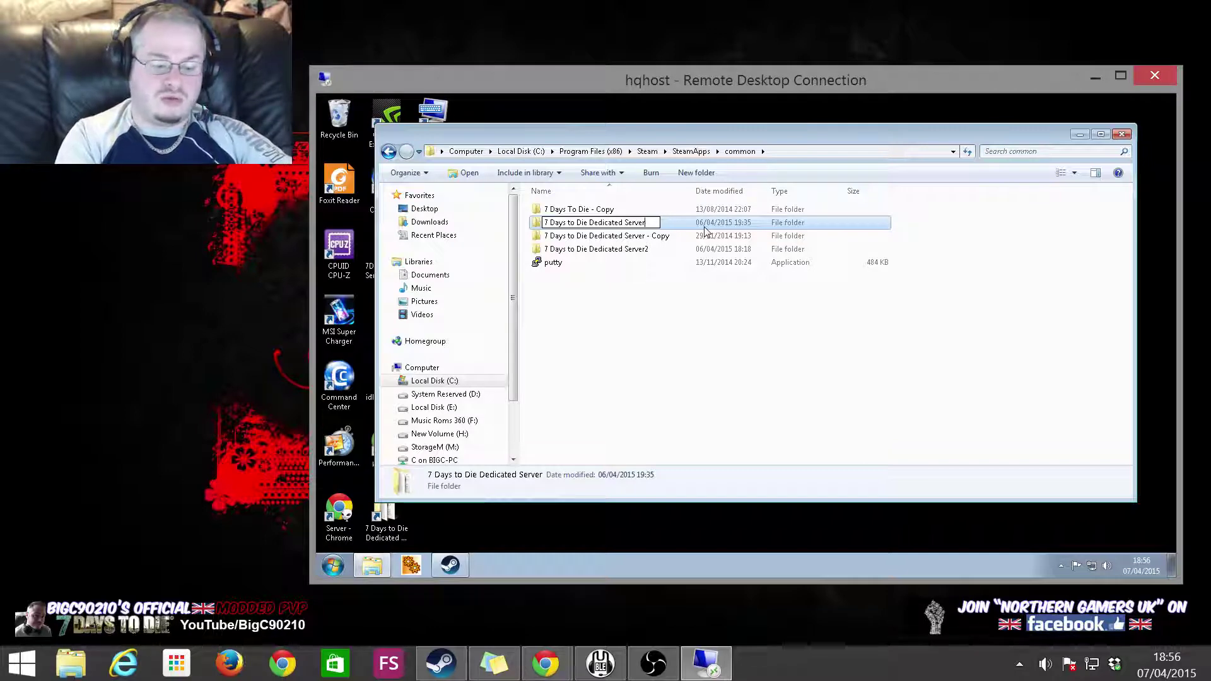
{"action": "type", "text": "A"}
{"action": "key", "text": "BackSpace"}
{"action": "key", "text": "BackSpace"}
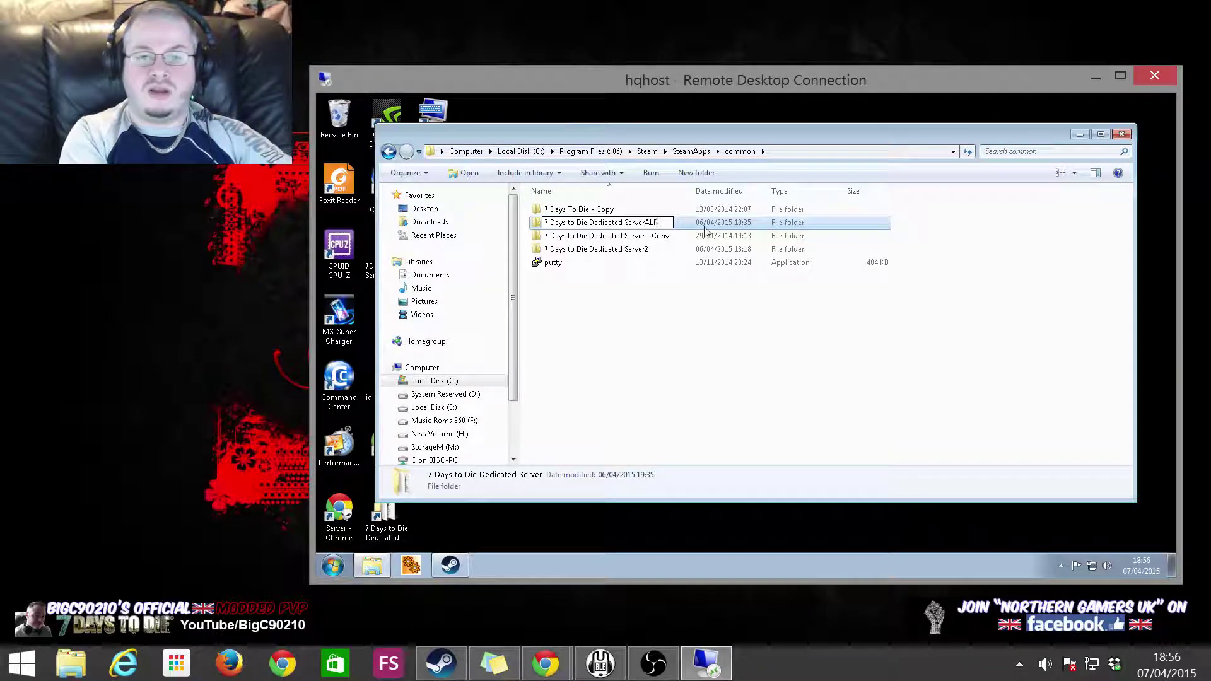
{"action": "type", "text": "HA10"}
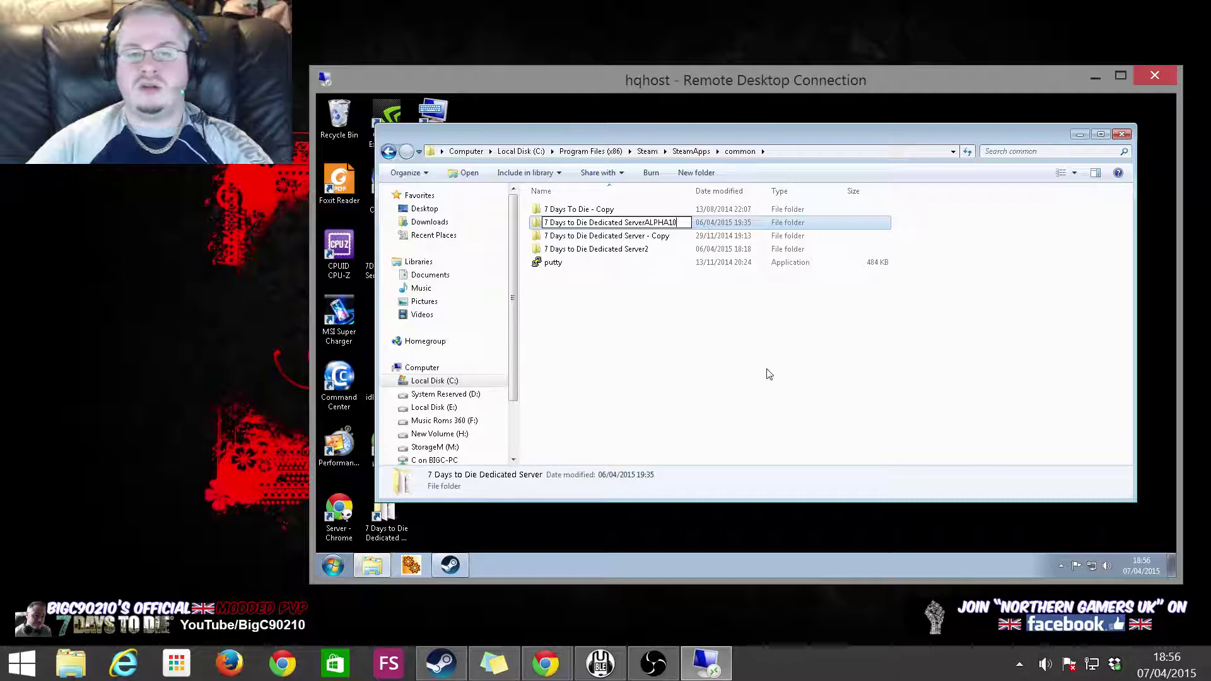
{"action": "key", "text": "Return"}
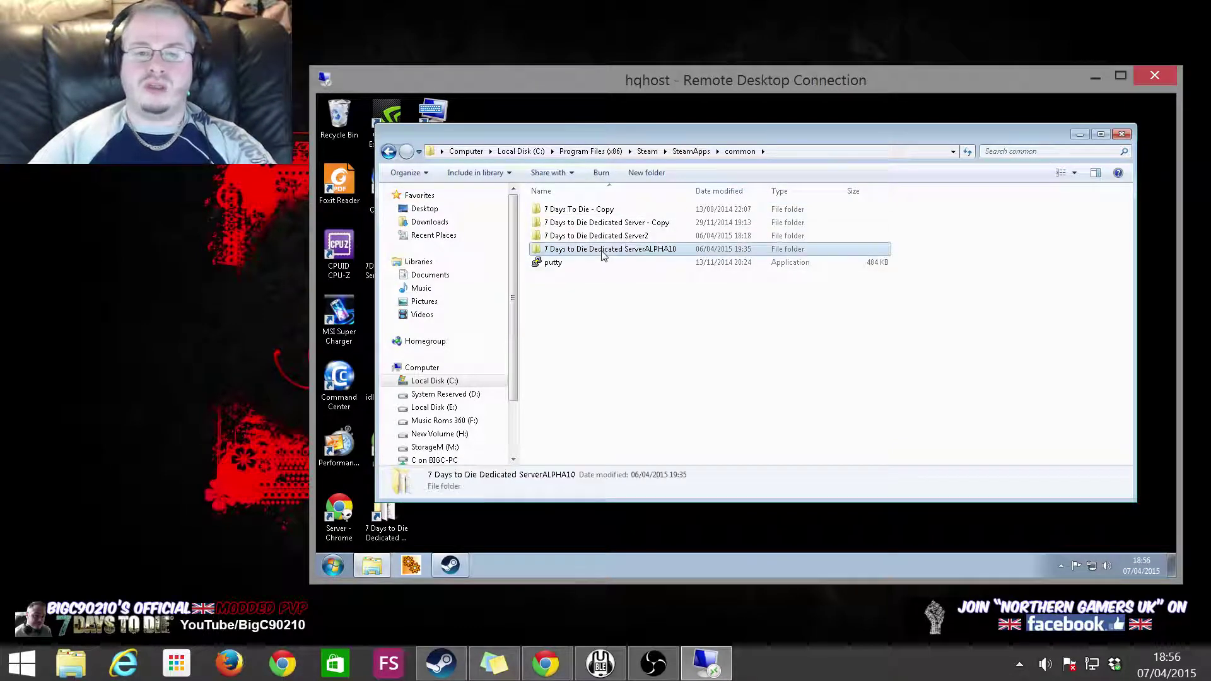
Switch to Steam on the remote host and show the Tools list of the library
{"action": "left_click", "coordinate": [448, 565]}
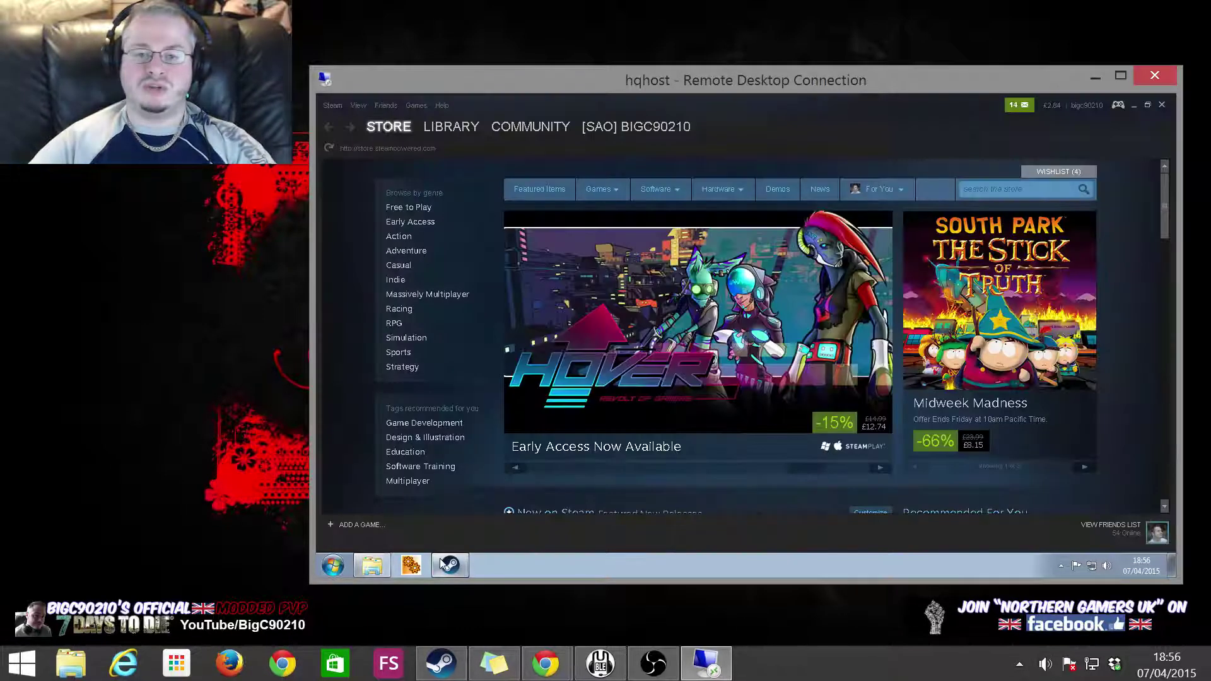
{"action": "mouse_move", "coordinate": [449, 133]}
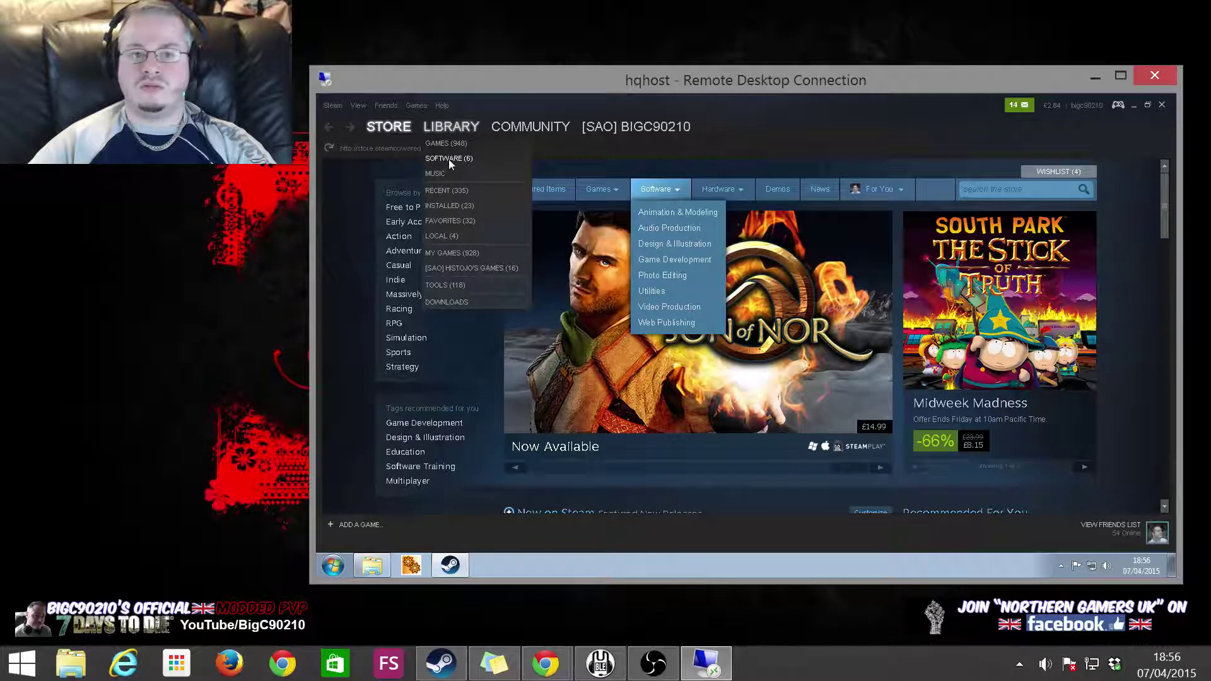
{"action": "left_click", "coordinate": [450, 160]}
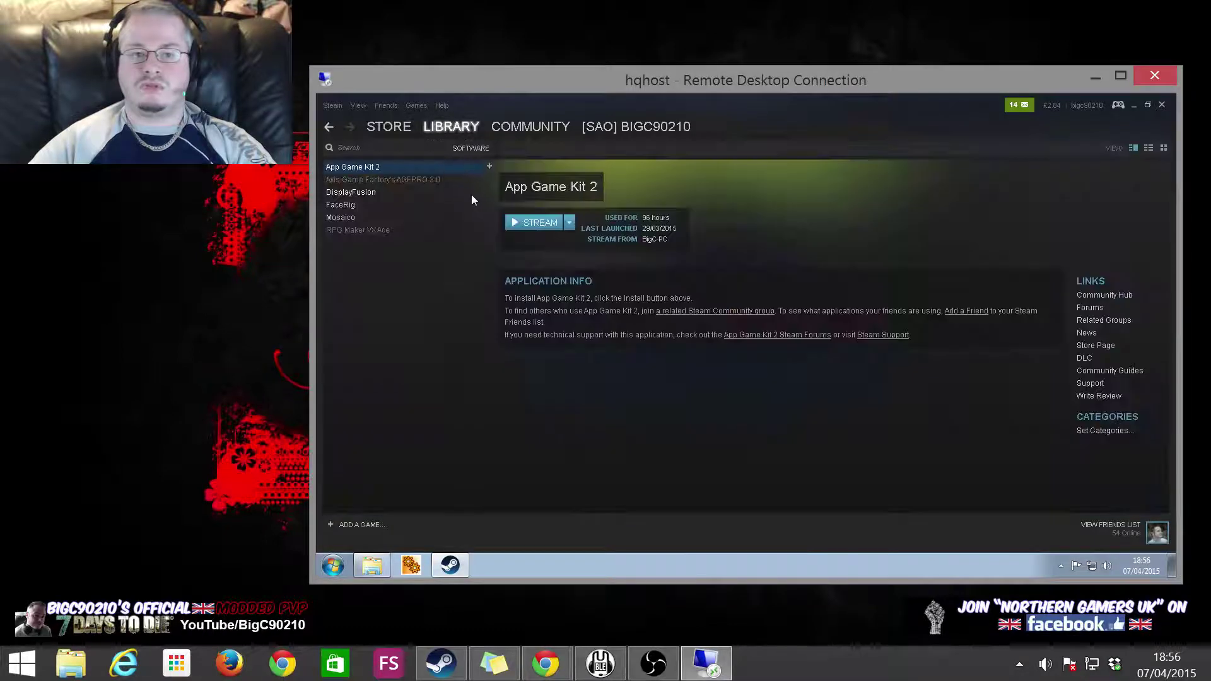
{"action": "left_click", "coordinate": [461, 149]}
{"action": "left_click", "coordinate": [442, 282]}
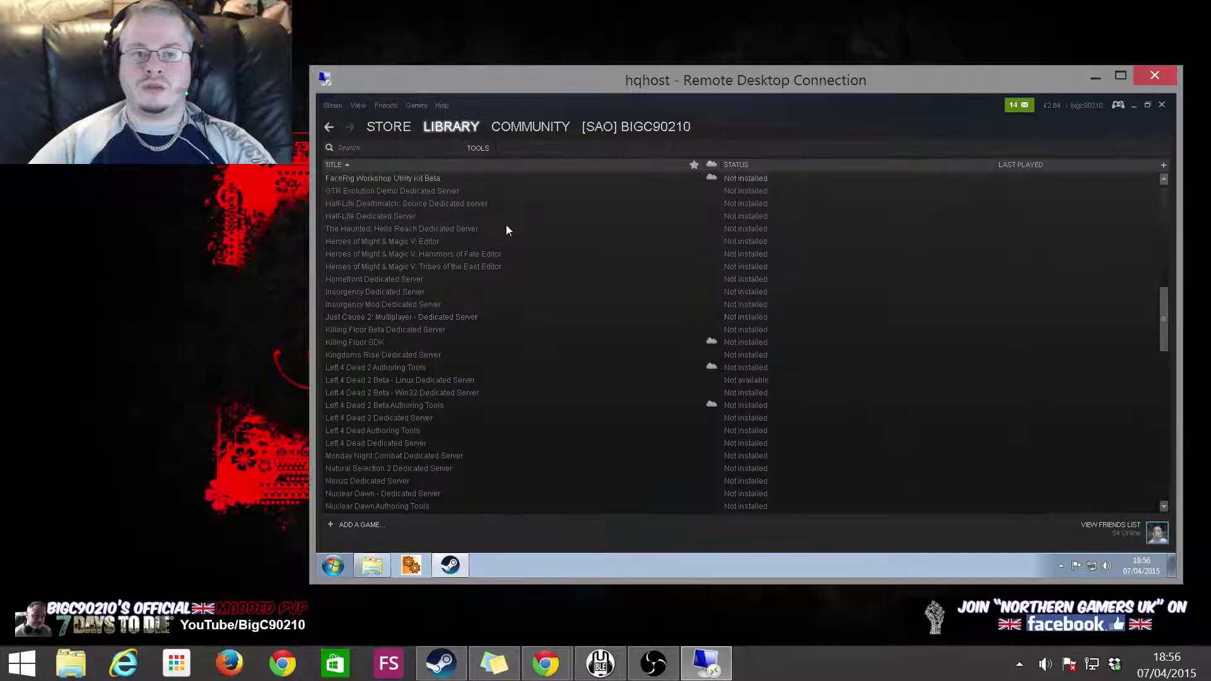
Delete the local content of 7 Days to Die Dedicated Server and confirm the removal
{"action": "scroll", "coordinate": [608, 418], "scroll_direction": "up", "scroll_amount": 10}
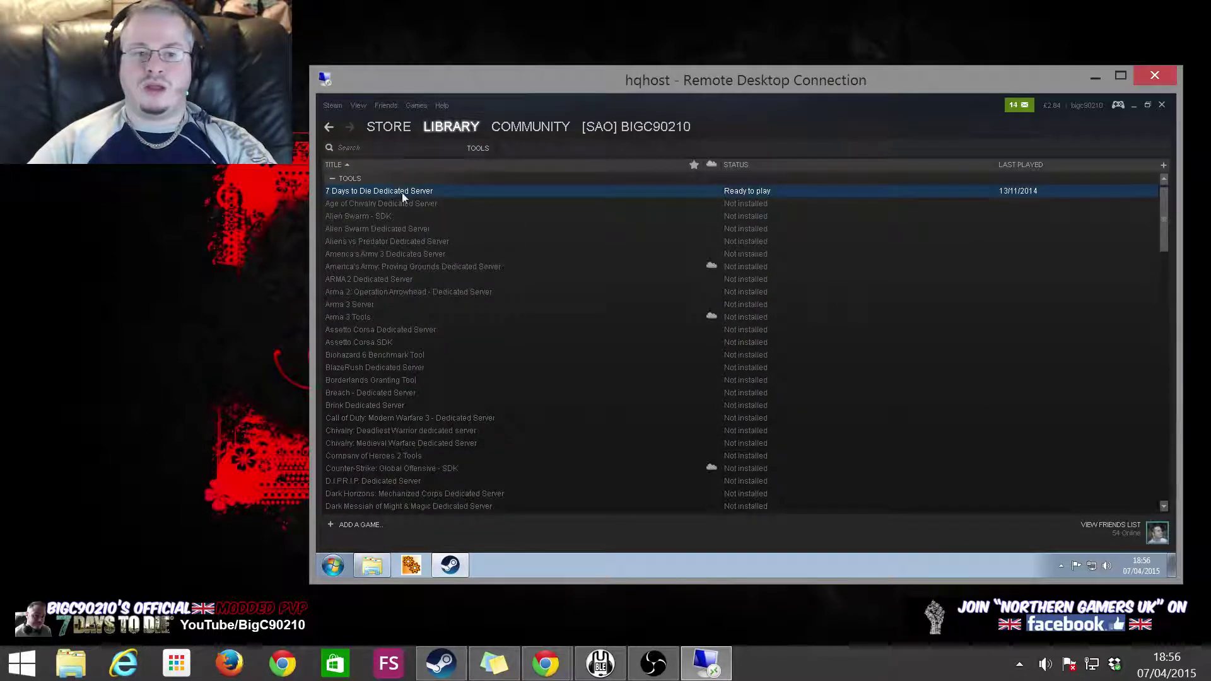
{"action": "right_click", "coordinate": [404, 196]}
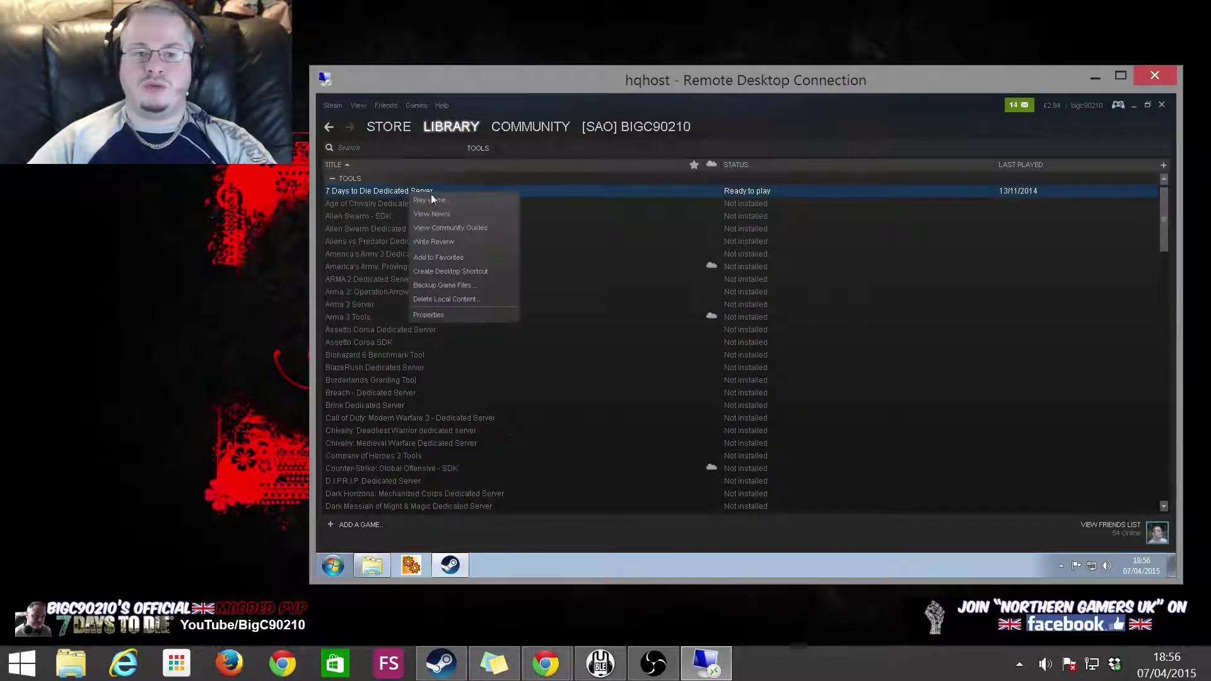
{"action": "left_click", "coordinate": [460, 301]}
{"action": "left_click", "coordinate": [723, 363]}
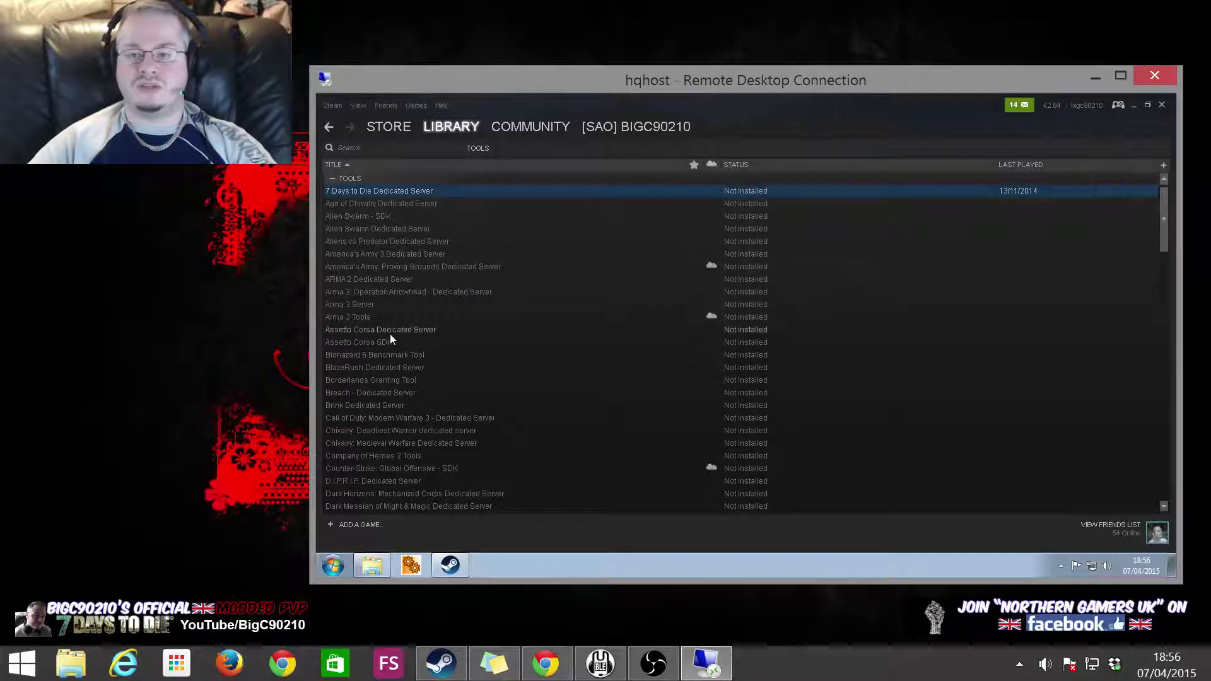
Start installing 7 Days to Die Dedicated Server from the Tools list under C:\Program Files (x86)\Steam
{"action": "right_click", "coordinate": [544, 191]}
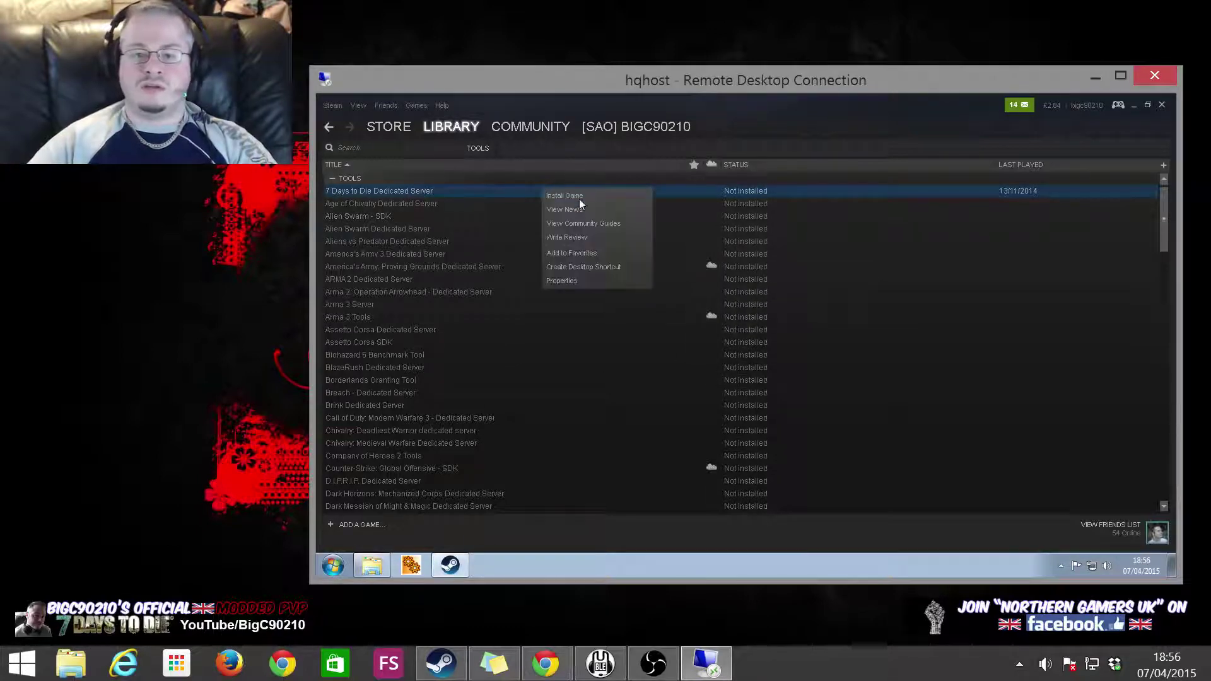
{"action": "left_click", "coordinate": [571, 196]}
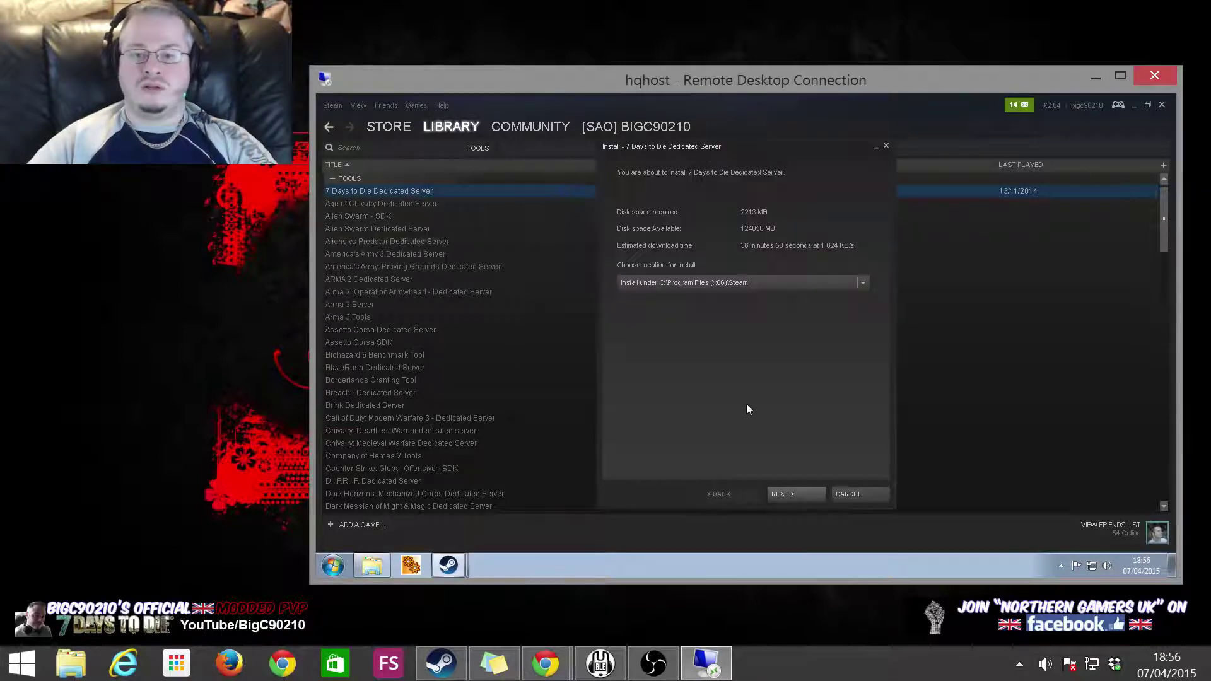
{"action": "left_click", "coordinate": [782, 494]}
{"action": "left_click", "coordinate": [782, 495]}
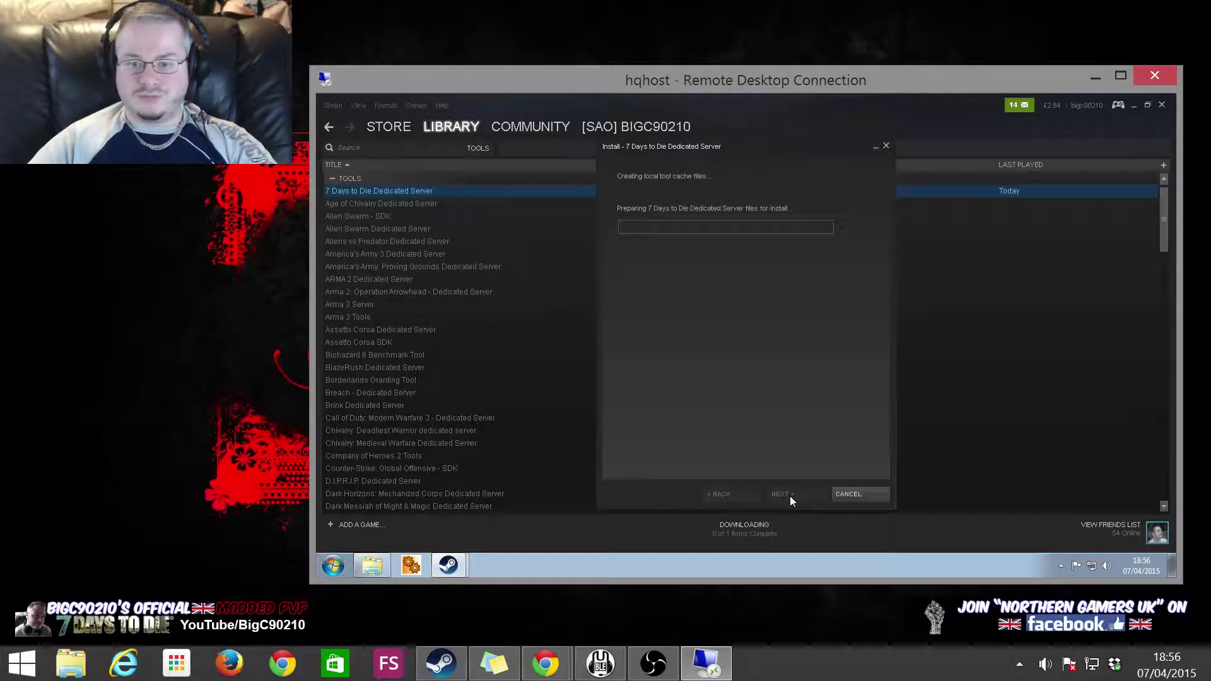
Check the common folder for the new server folder and finish the 7 Days to Die Dedicated Server install wizard
{"action": "left_click", "coordinate": [372, 564]}
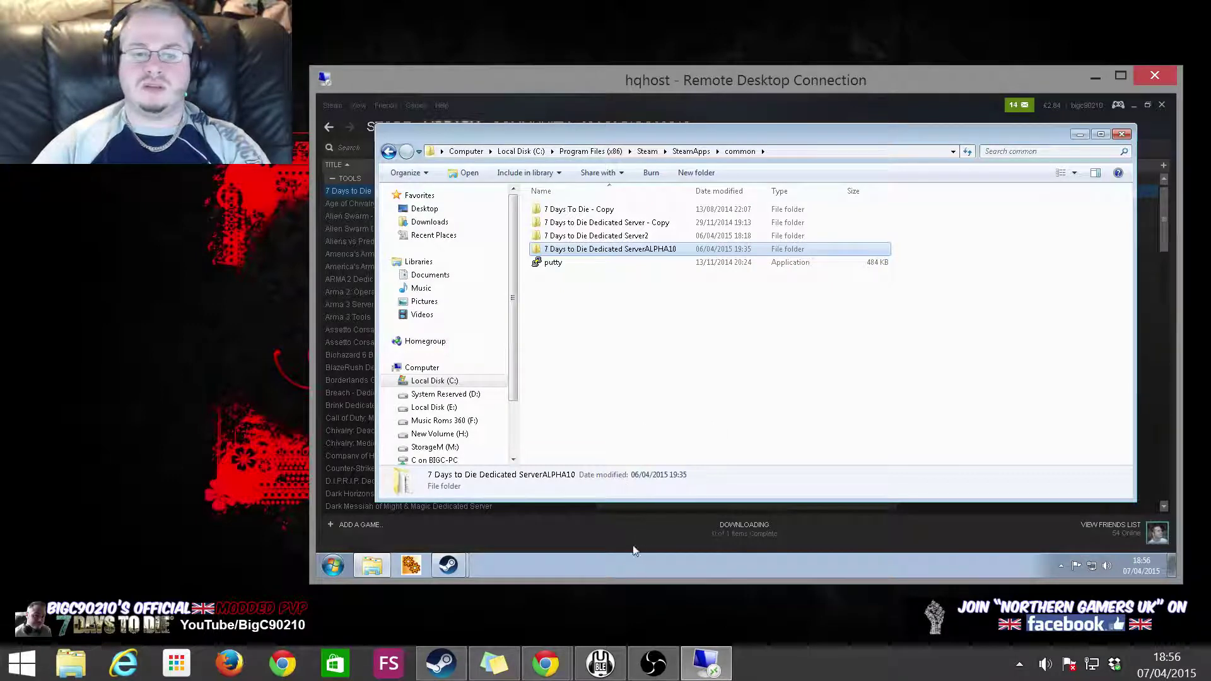
{"action": "left_click", "coordinate": [448, 565]}
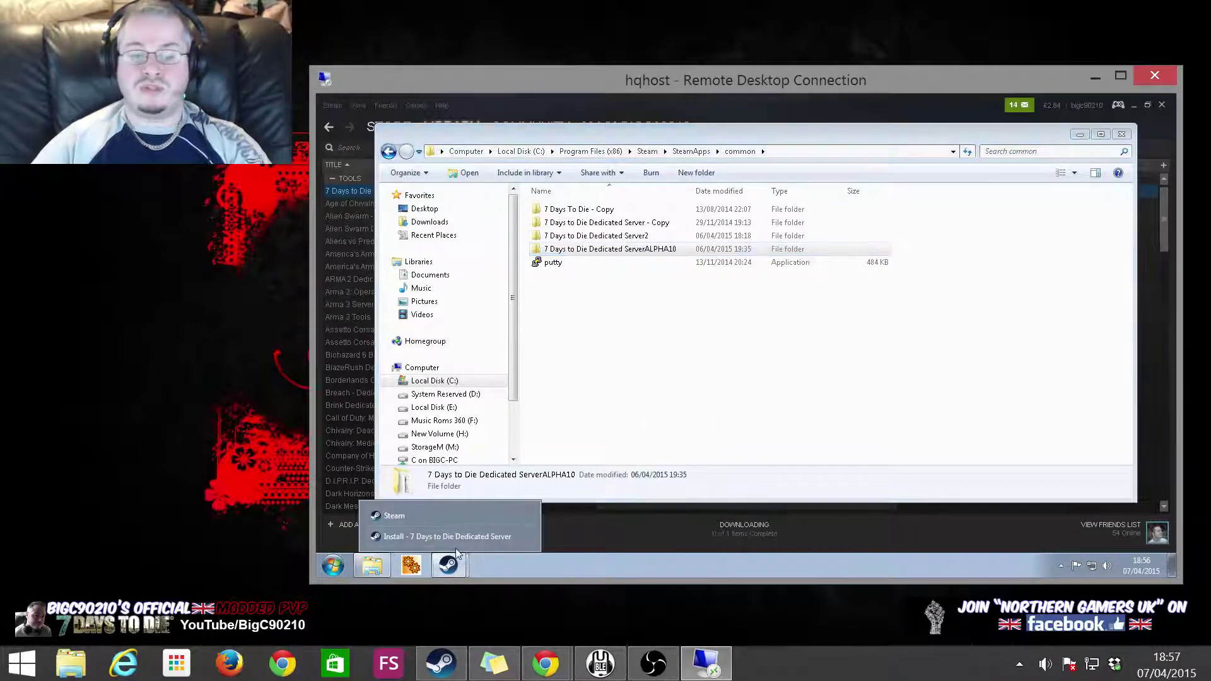
{"action": "left_click", "coordinate": [431, 535]}
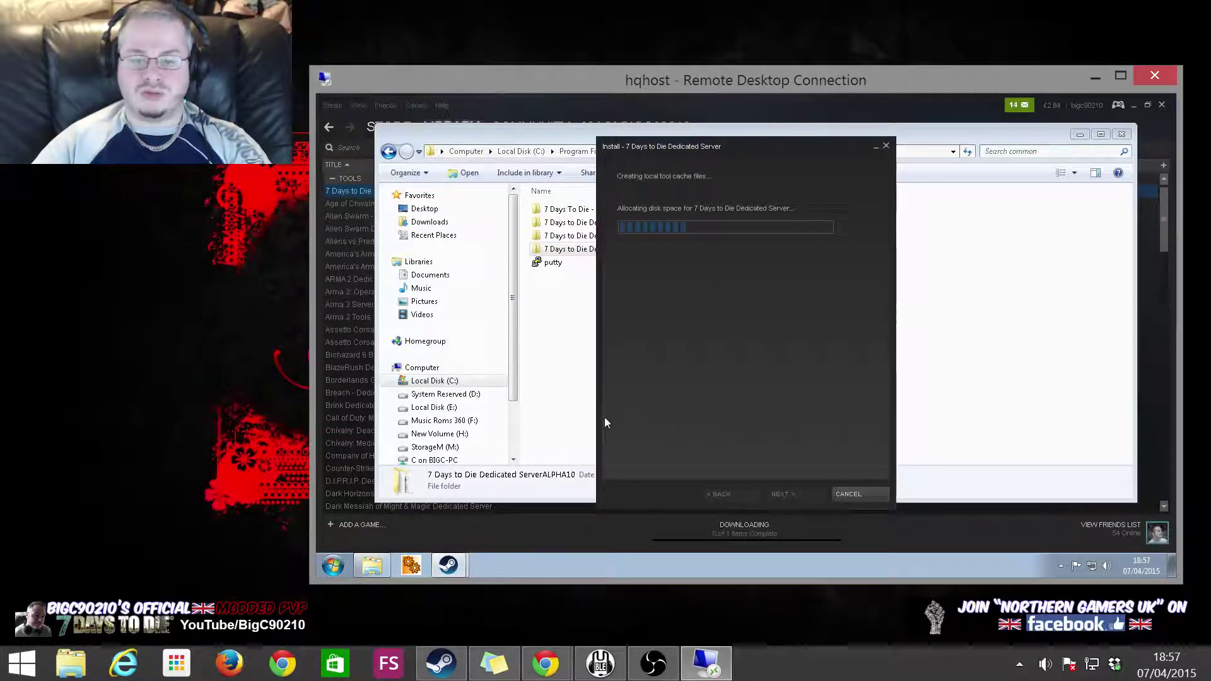
{"action": "left_click", "coordinate": [554, 294]}
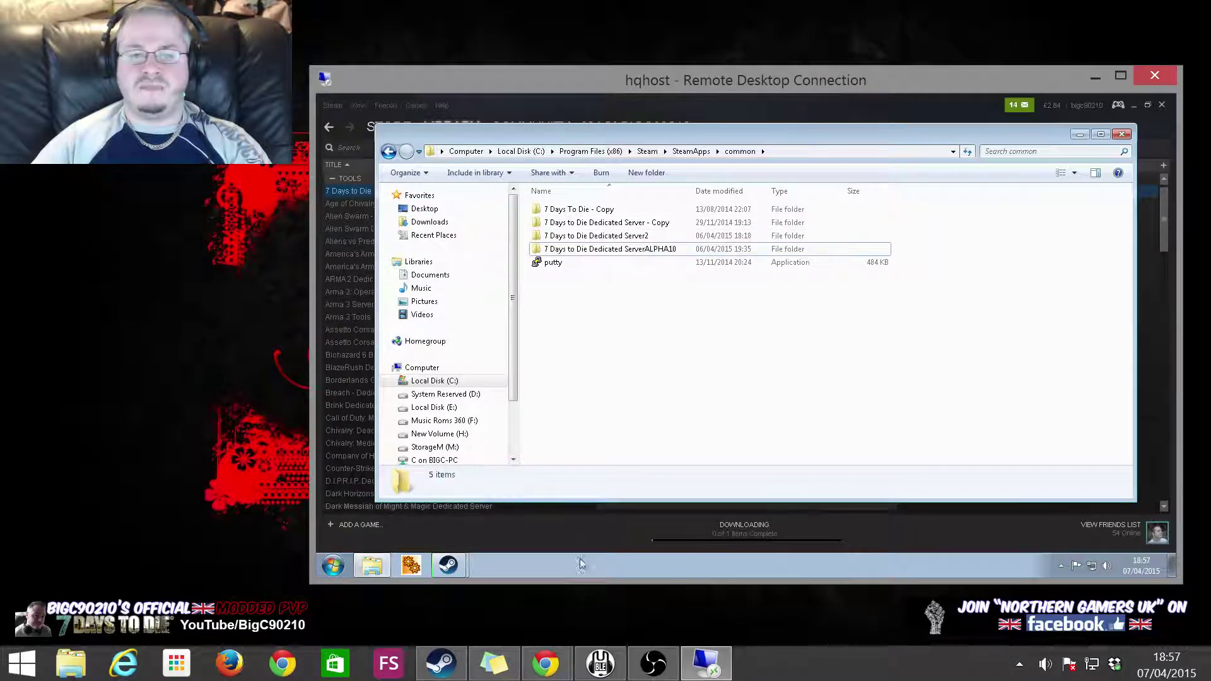
{"action": "left_click", "coordinate": [459, 574]}
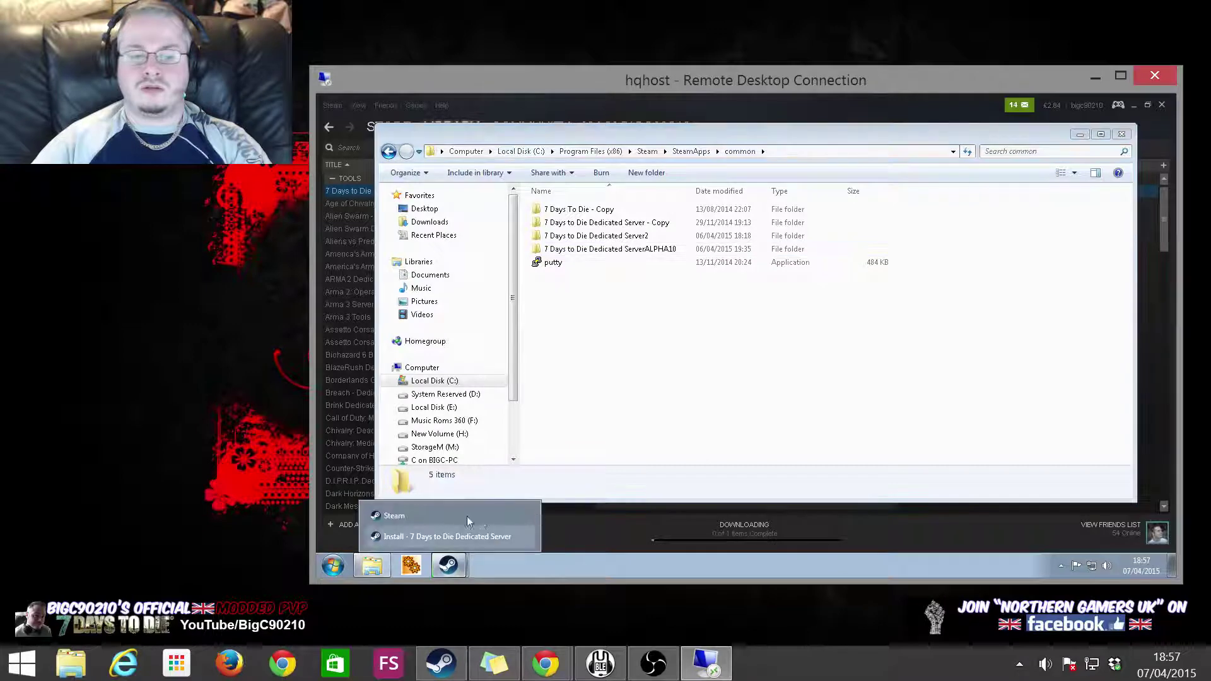
{"action": "left_click", "coordinate": [448, 533]}
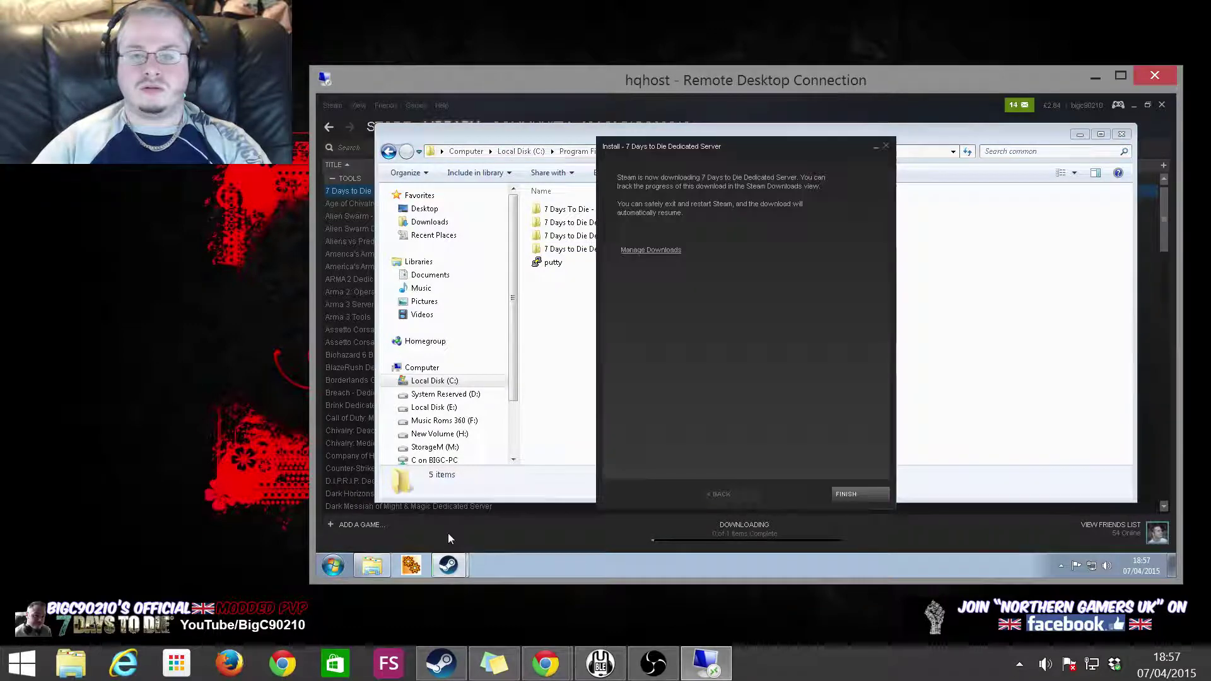
{"action": "left_click", "coordinate": [853, 496]}
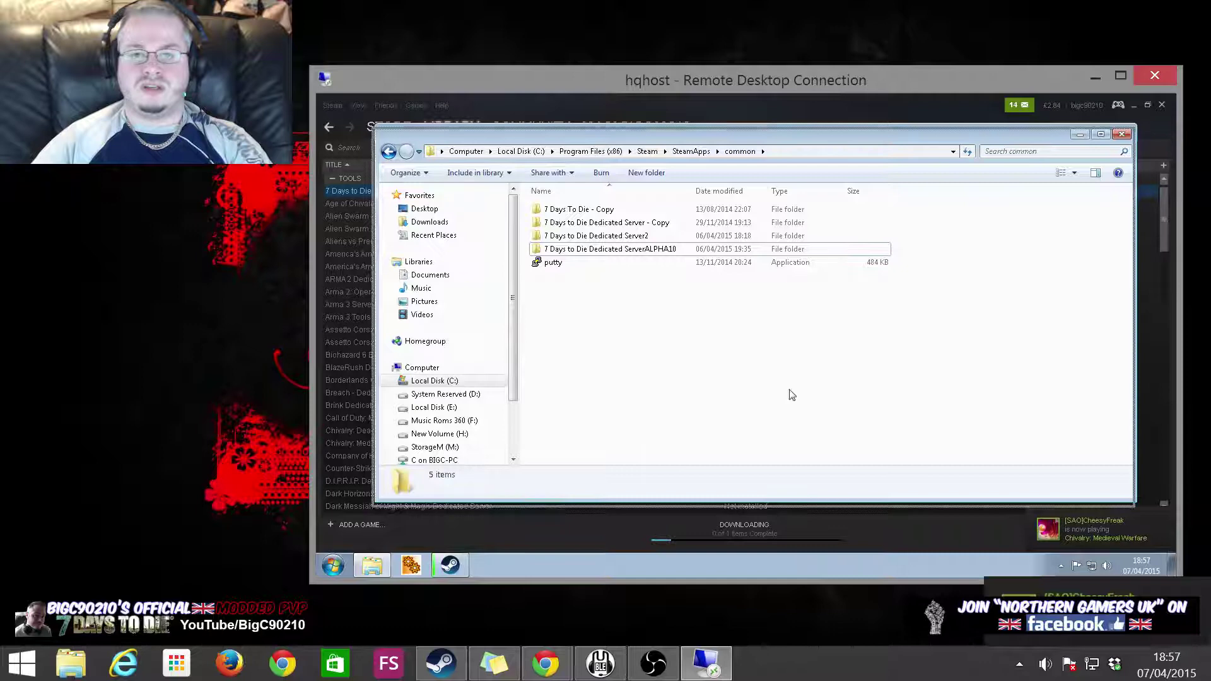
Uncover the Steam download status and open the 7 Days to Die Dedicated ServerALPHA10 folder to look at its serverconfig file
{"action": "left_click_drag", "start_coordinate": [770, 136], "coordinate": [778, 415]}
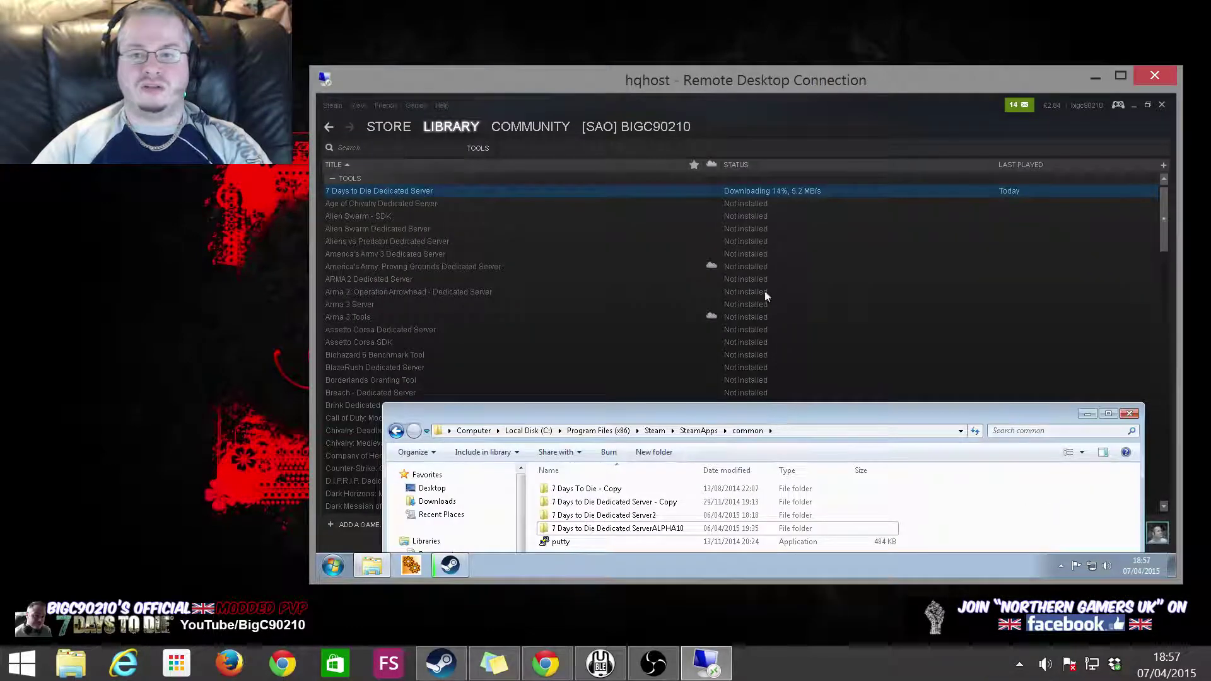
{"action": "left_click_drag", "start_coordinate": [767, 296], "coordinate": [756, 226]}
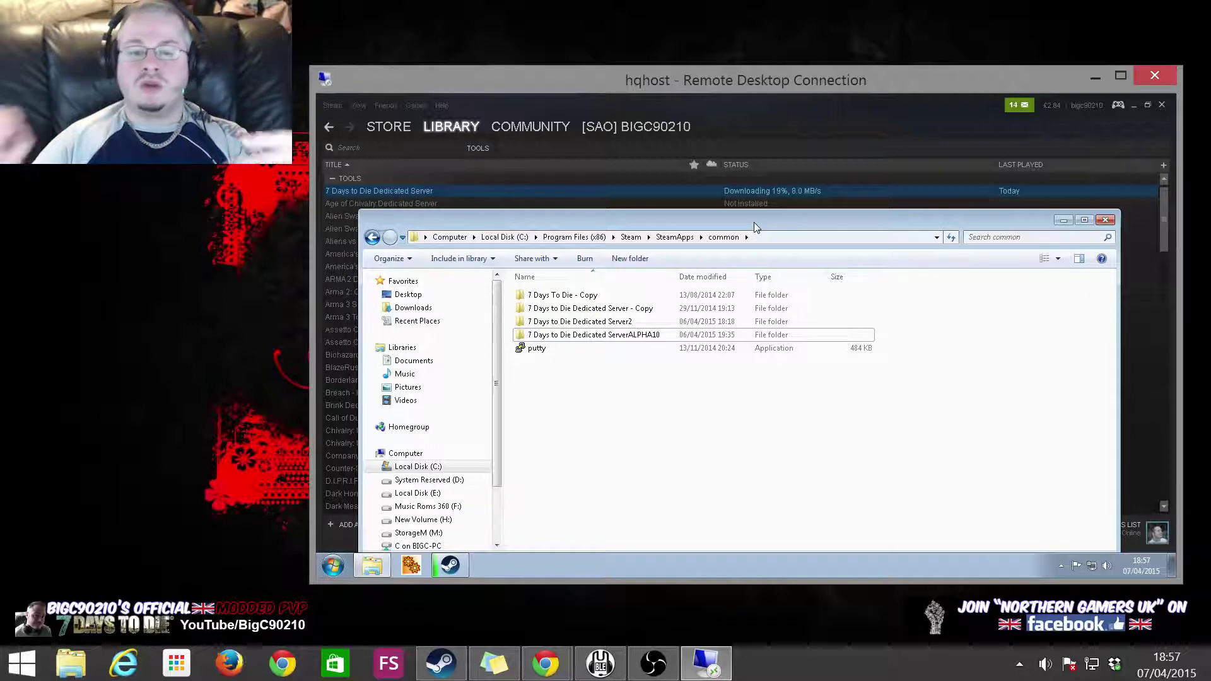
{"action": "left_click", "coordinate": [555, 338]}
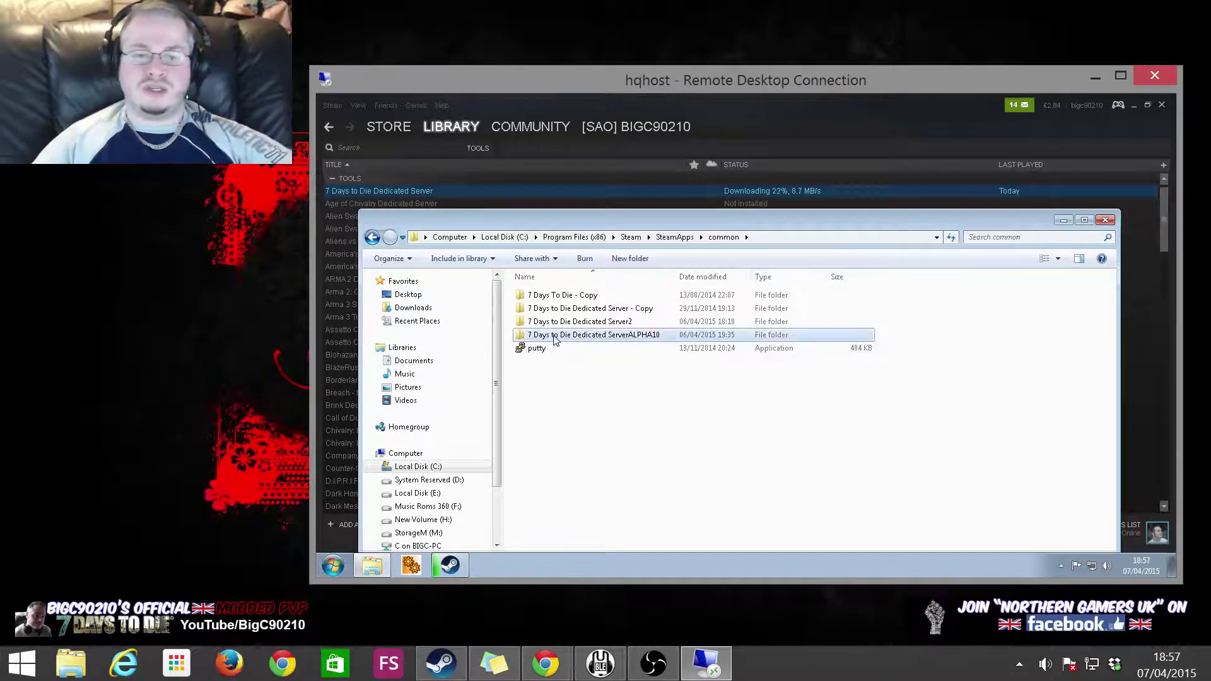
{"action": "double_click", "coordinate": [555, 338]}
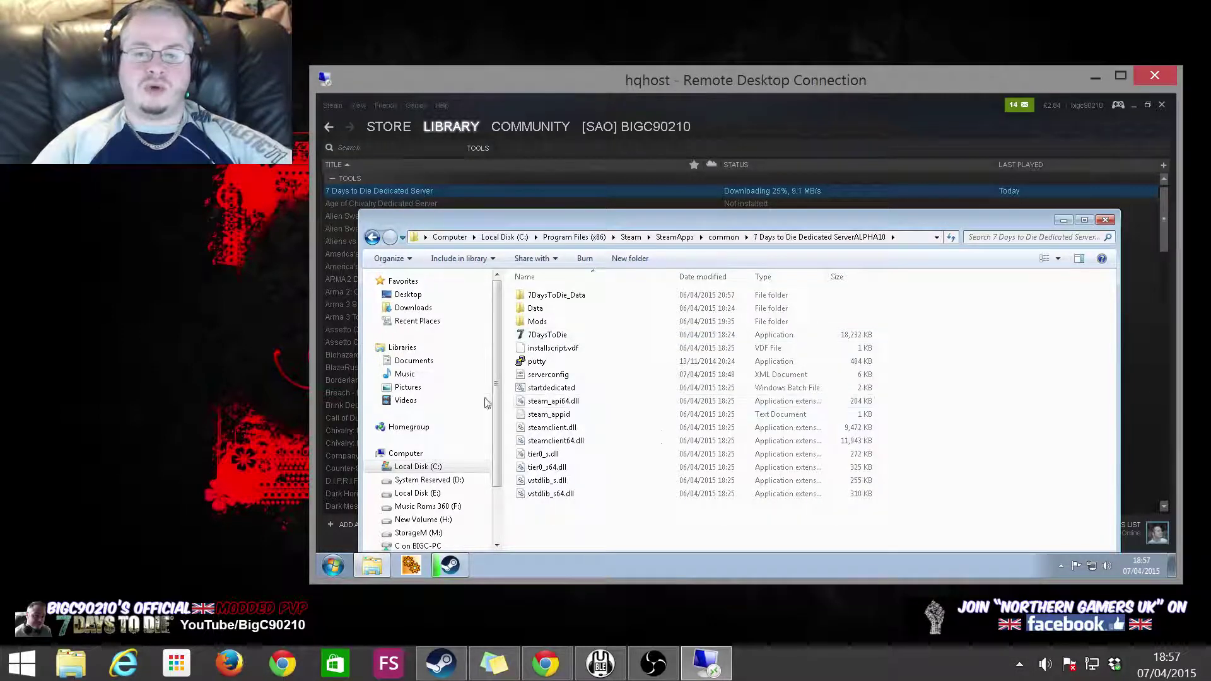
{"action": "right_click", "coordinate": [548, 374]}
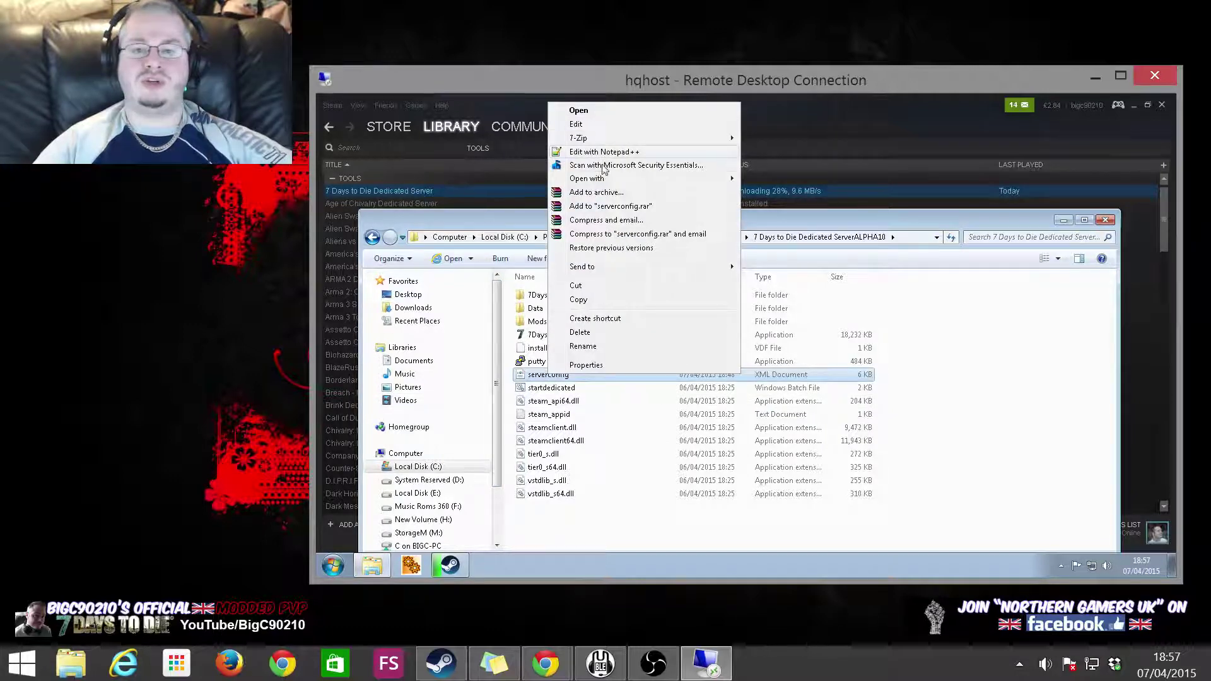
{"action": "left_click", "coordinate": [601, 344]}
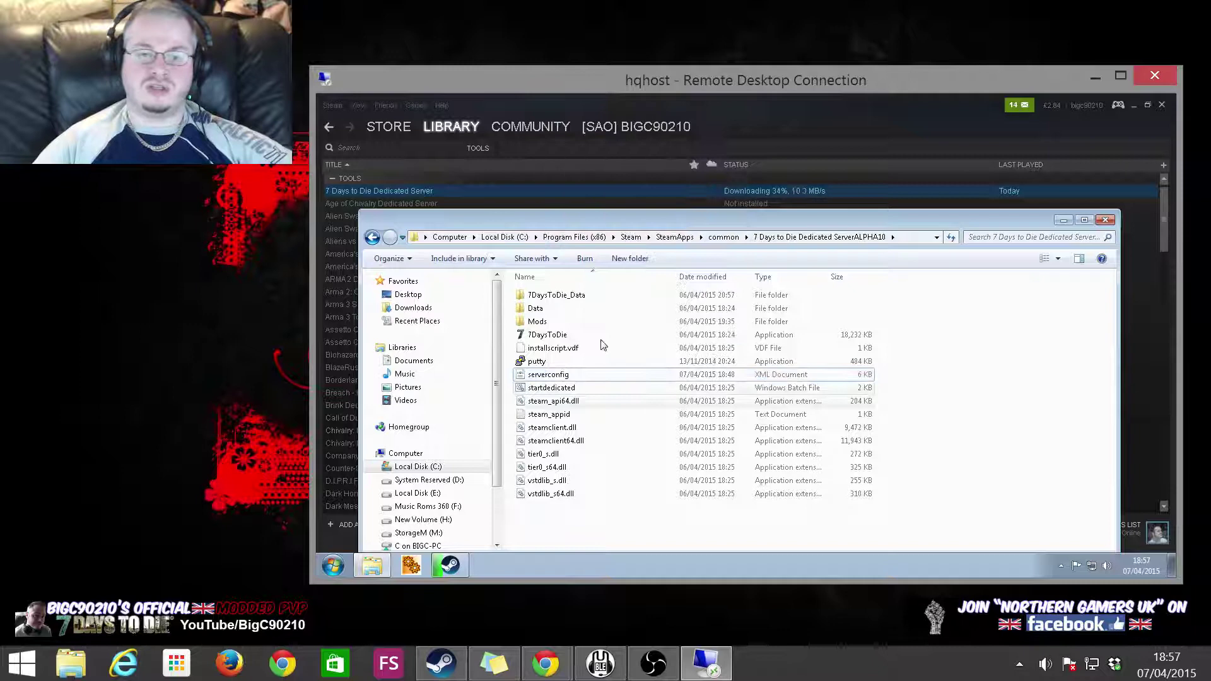
{"action": "left_click_drag", "start_coordinate": [768, 227], "coordinate": [794, 193]}
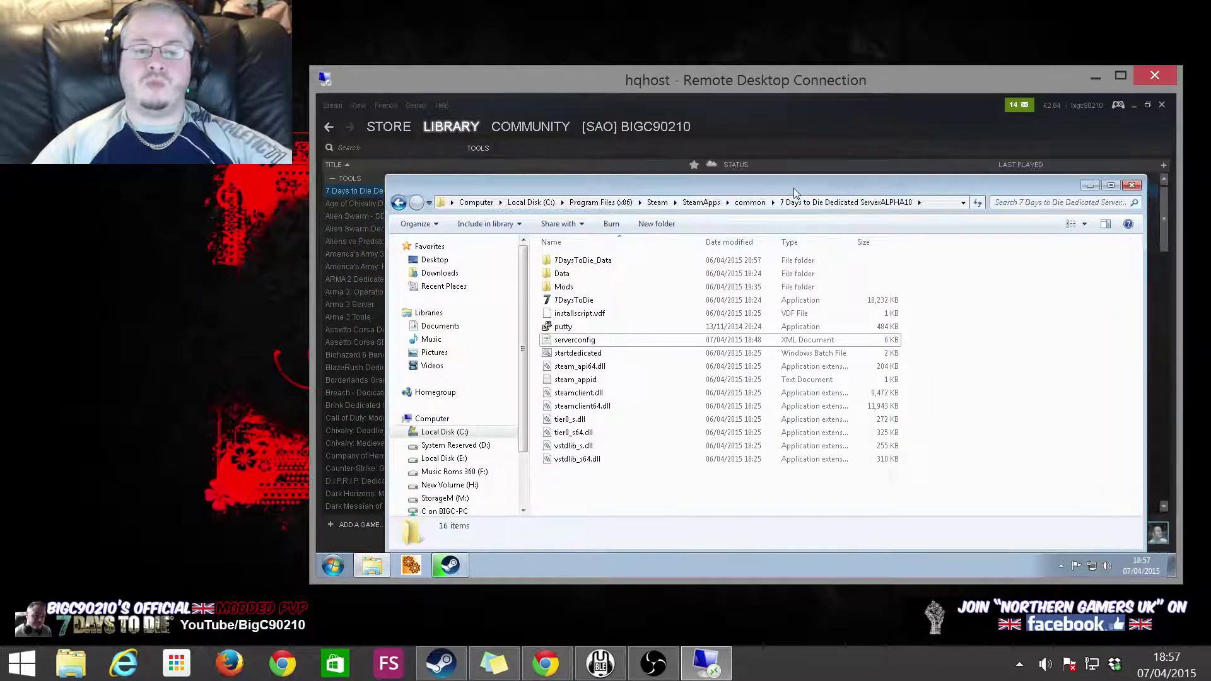
Cut Navezgane, Random Gen, profiles and serveradmin from the Saves folder of 7 Days To Die in Documents
{"action": "left_click", "coordinate": [440, 326]}
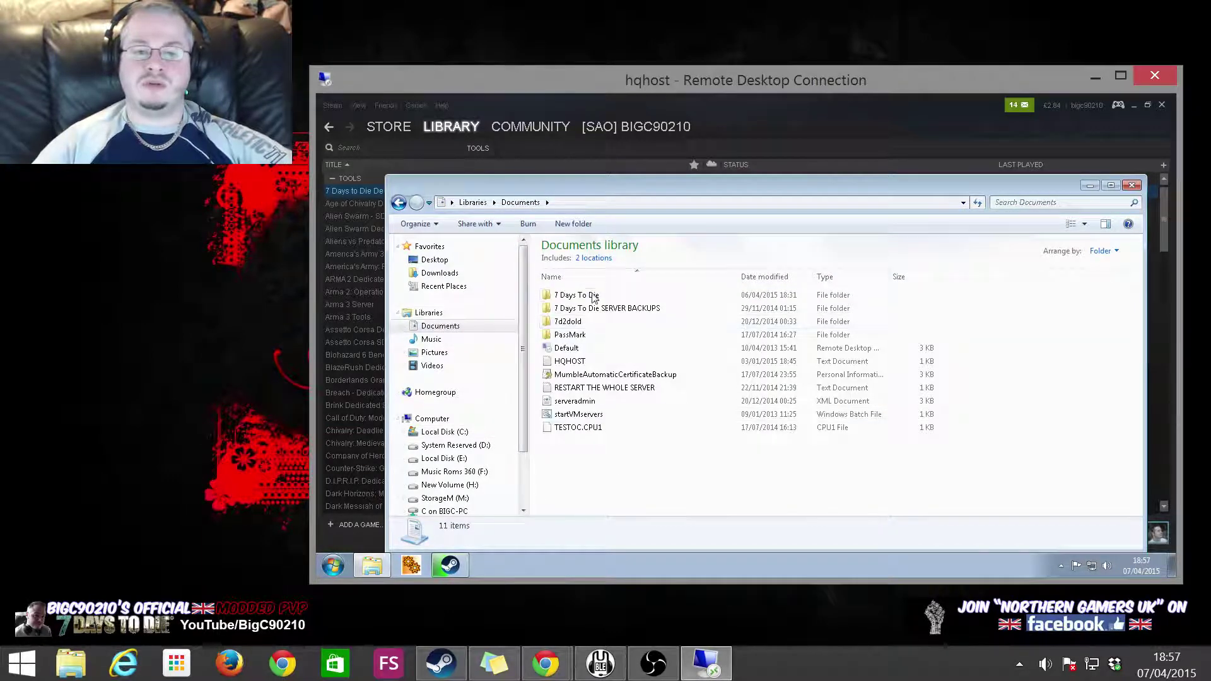
{"action": "double_click", "coordinate": [572, 296]}
{"action": "double_click", "coordinate": [558, 296]}
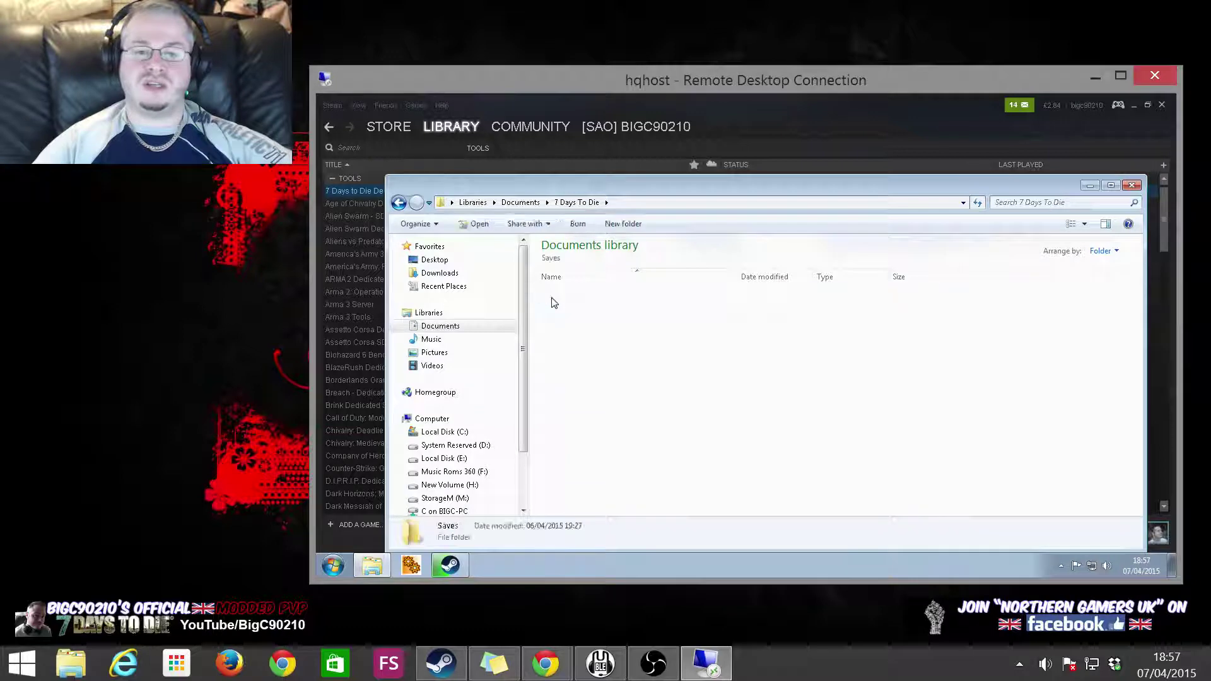
{"action": "left_click", "coordinate": [399, 202]}
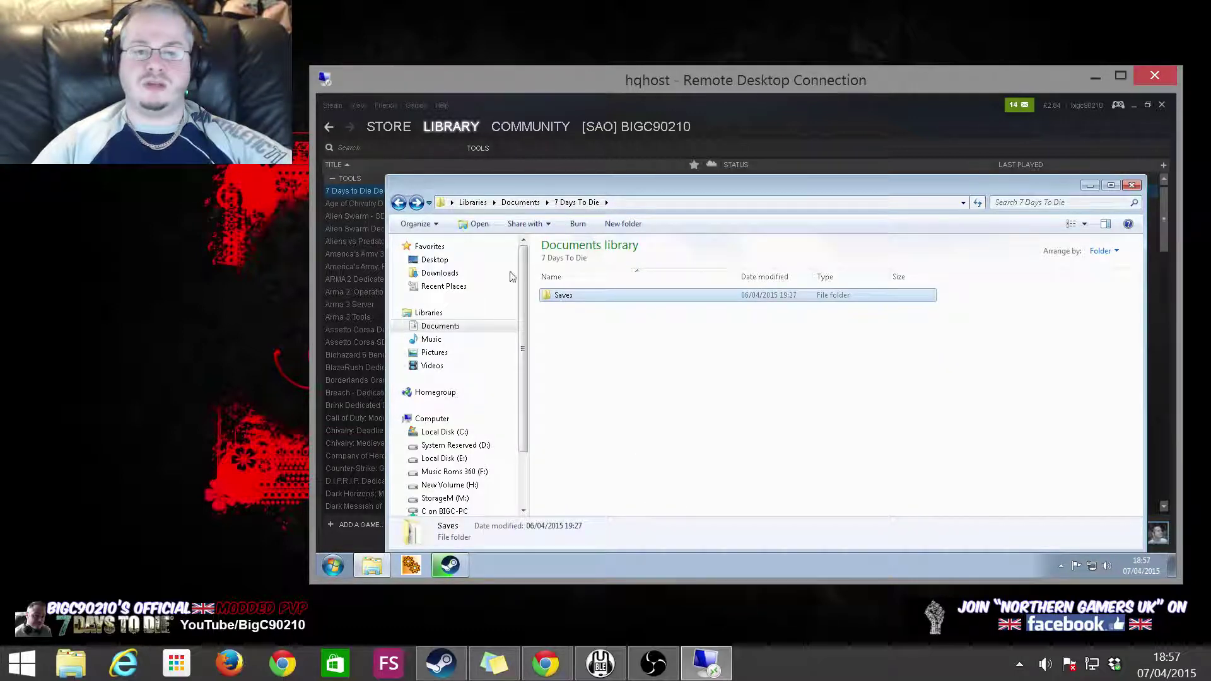
{"action": "left_click", "coordinate": [417, 202]}
{"action": "left_click_drag", "start_coordinate": [631, 379], "coordinate": [544, 275]}
{"action": "right_click", "coordinate": [578, 316]}
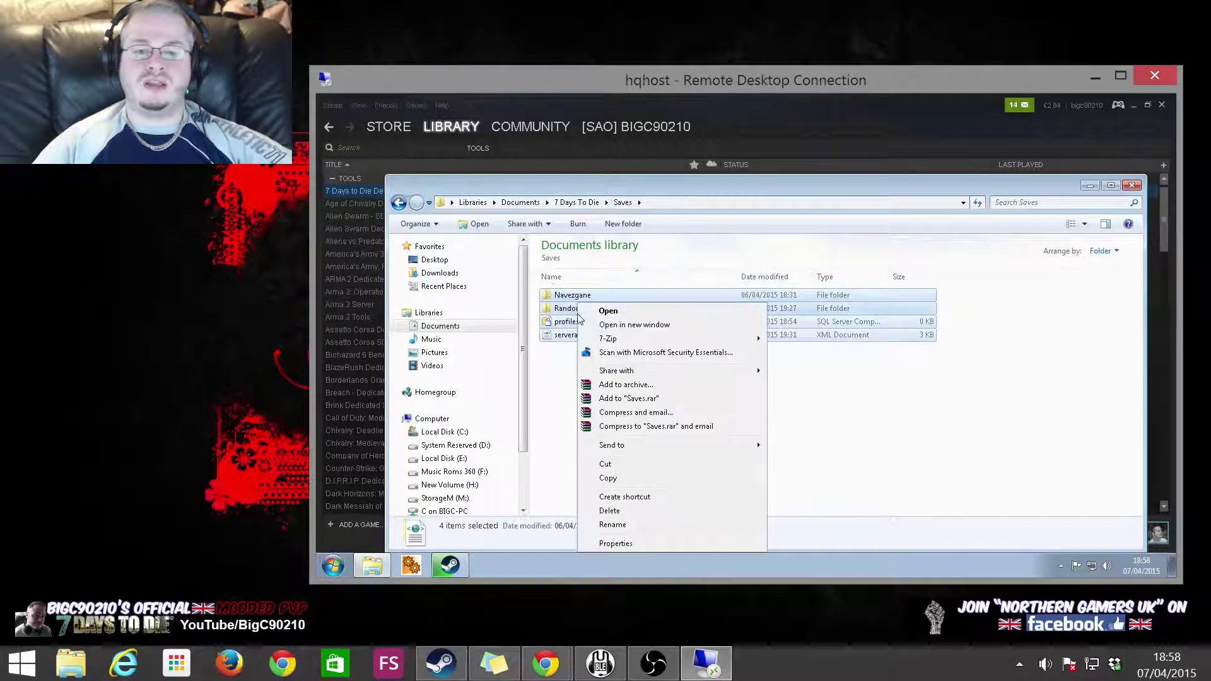
{"action": "left_click", "coordinate": [624, 466]}
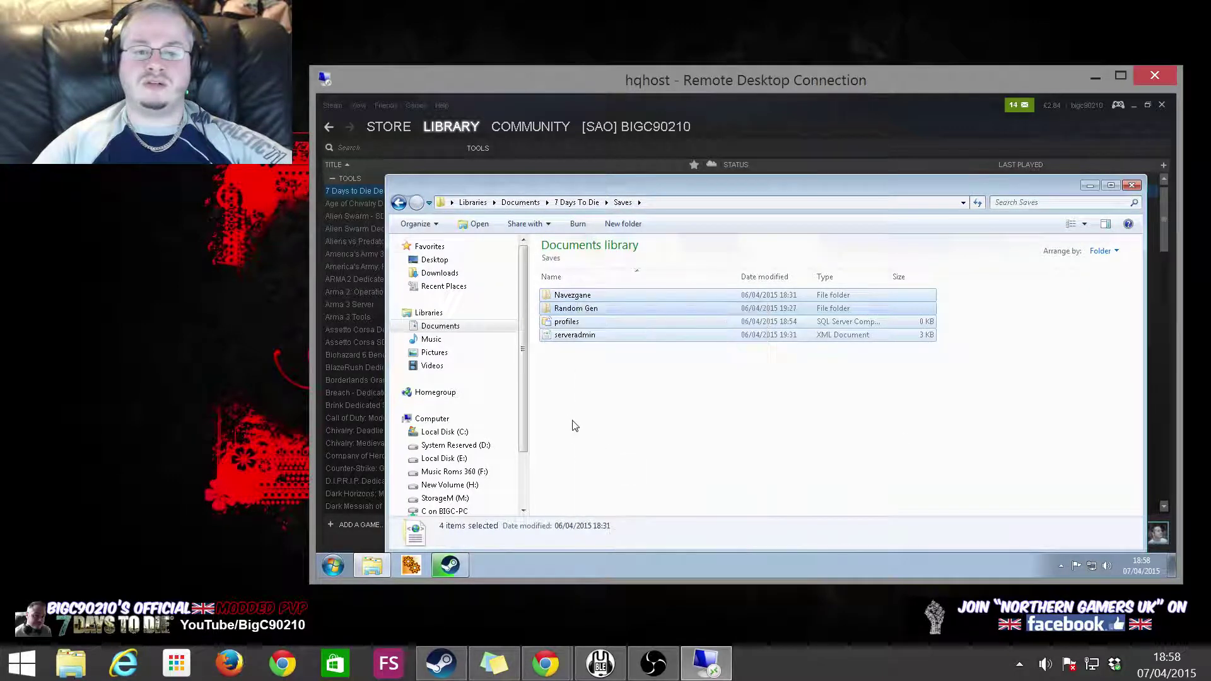
Create a folder named 10Point4 in the 7 Days To Die SERVER BACKUPS folder in Documents
{"action": "left_click", "coordinate": [398, 202]}
{"action": "left_click", "coordinate": [398, 203]}
{"action": "double_click", "coordinate": [612, 308]}
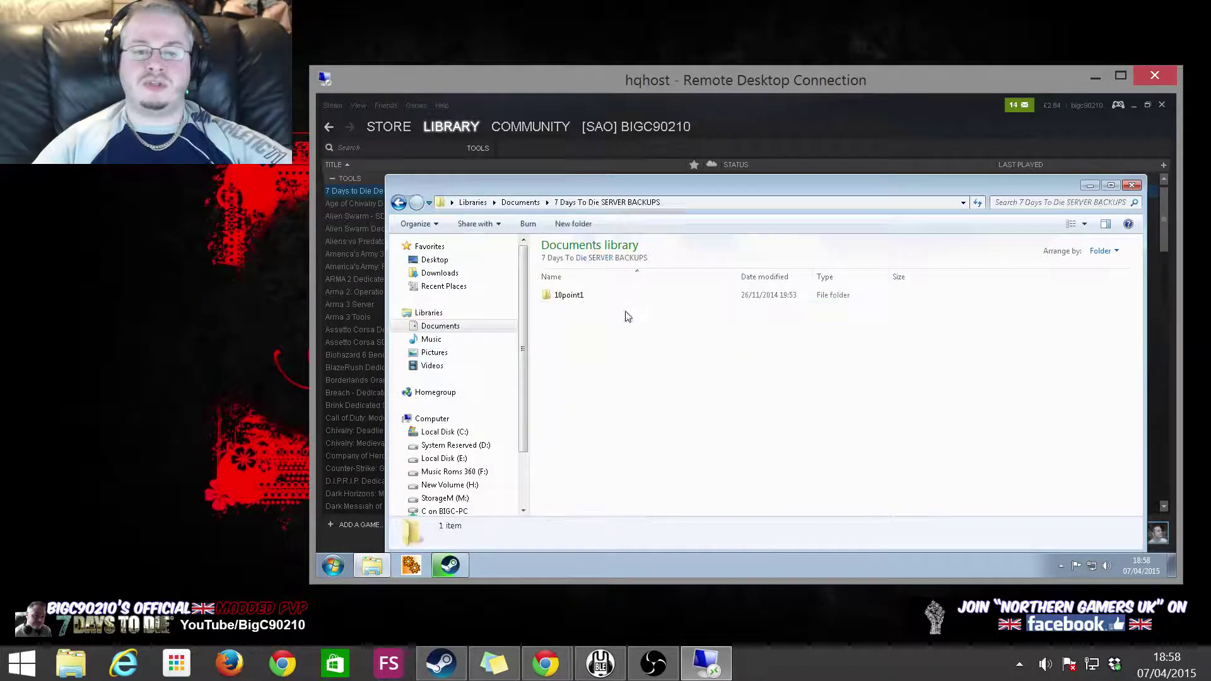
{"action": "right_click", "coordinate": [579, 368]}
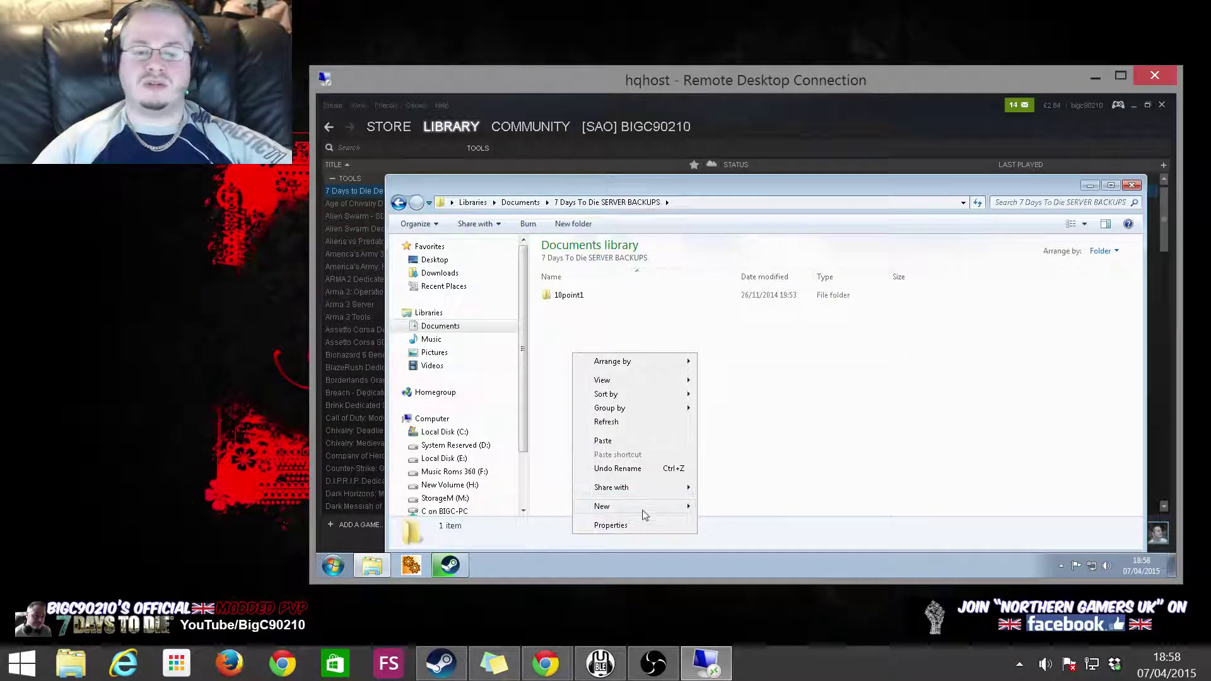
{"action": "mouse_move", "coordinate": [644, 507]}
{"action": "left_click", "coordinate": [723, 378]}
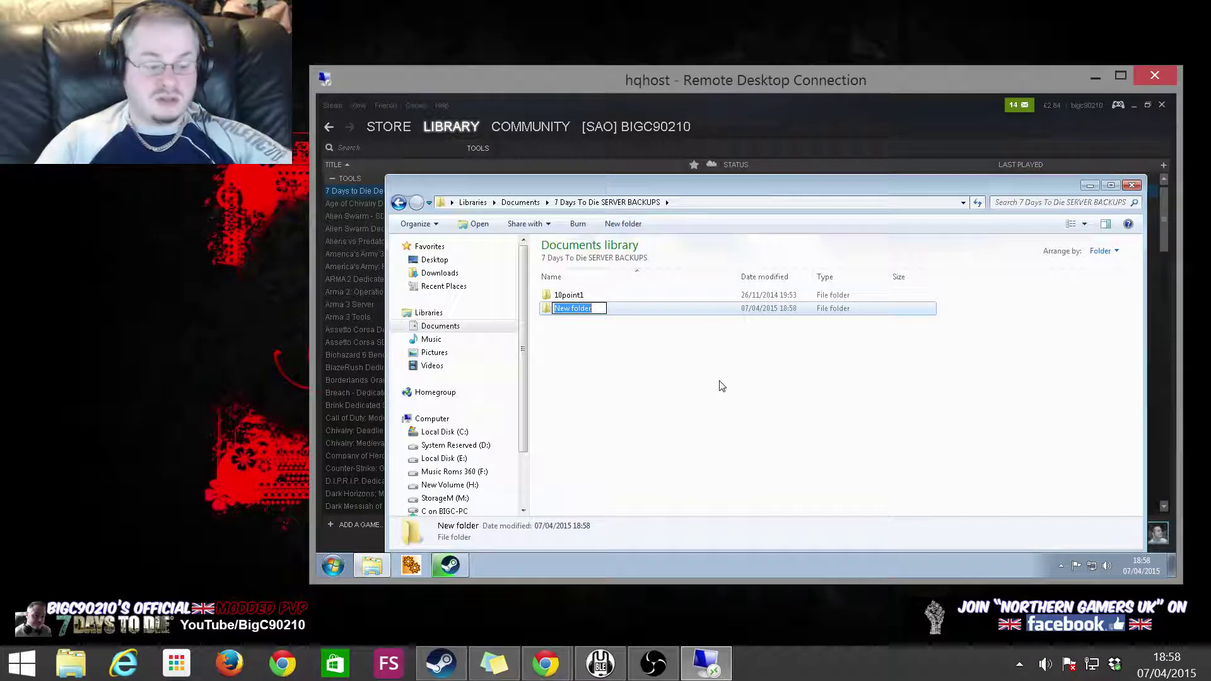
{"action": "type", "text": "10point2"}
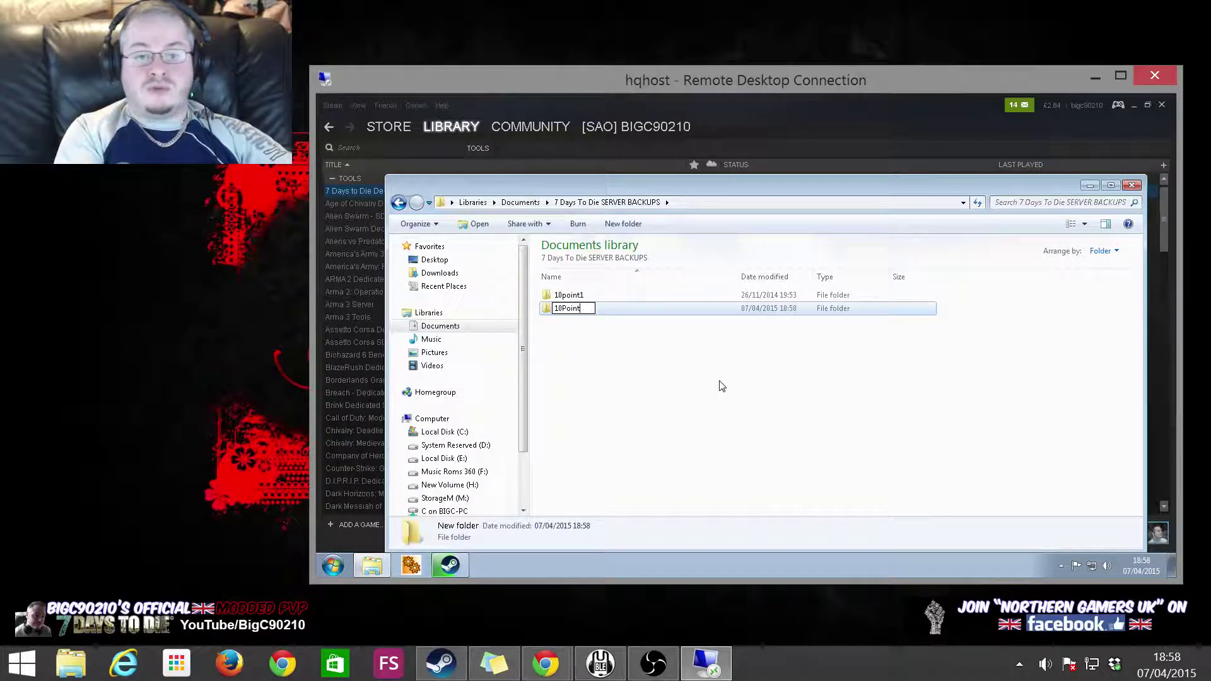
{"action": "key", "text": "Escape"}
Paste the cut save folders and files into the 10Point4 backup folder
{"action": "double_click", "coordinate": [574, 309]}
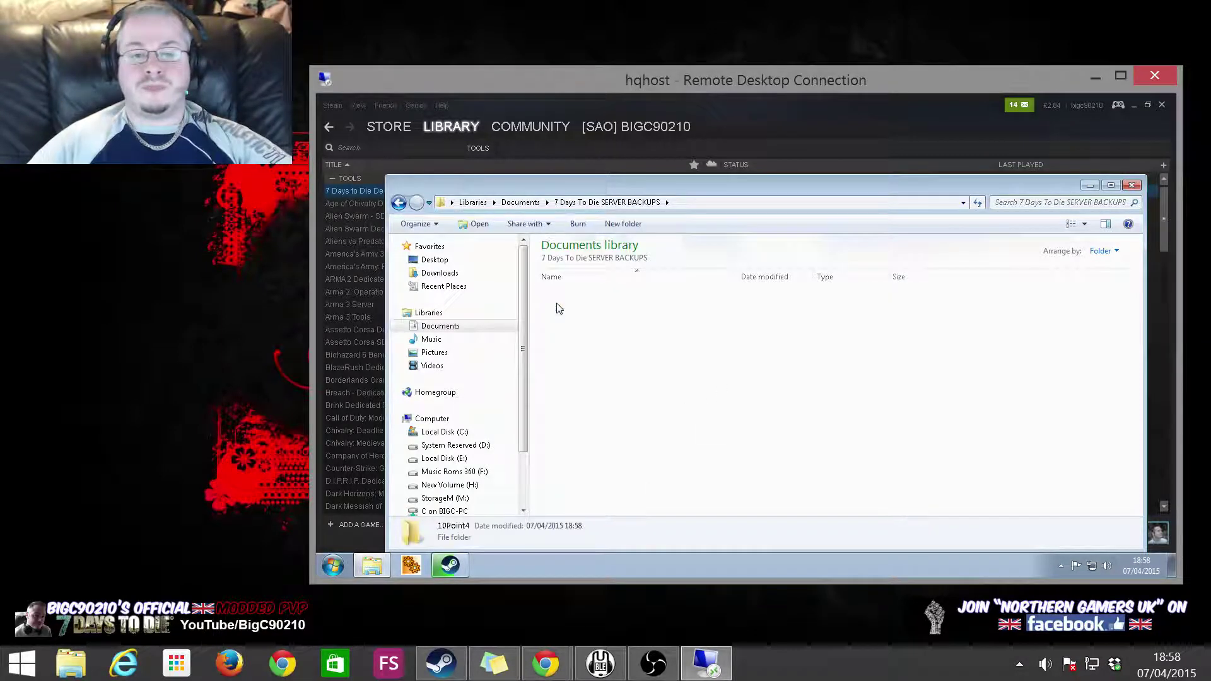
{"action": "right_click", "coordinate": [555, 304]}
{"action": "left_click", "coordinate": [611, 399]}
{"action": "left_click", "coordinate": [720, 435]}
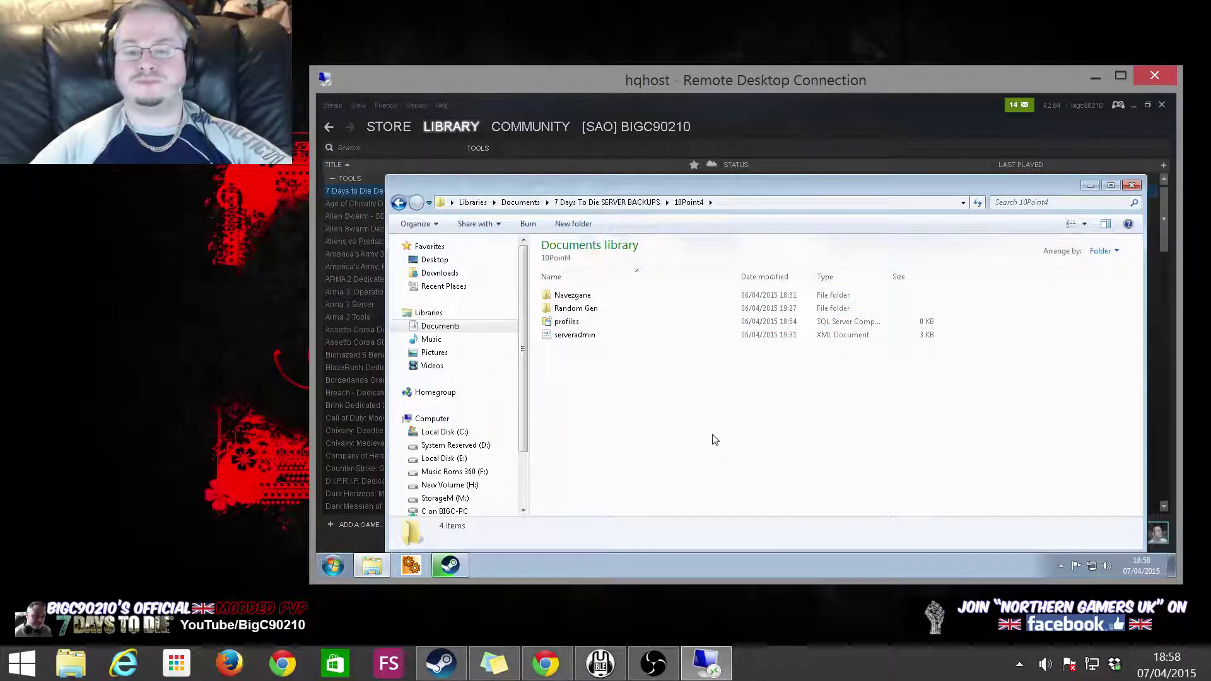
Go back to the Saves folder of 7 Days To Die in Documents to check its contents
{"action": "left_click", "coordinate": [398, 202]}
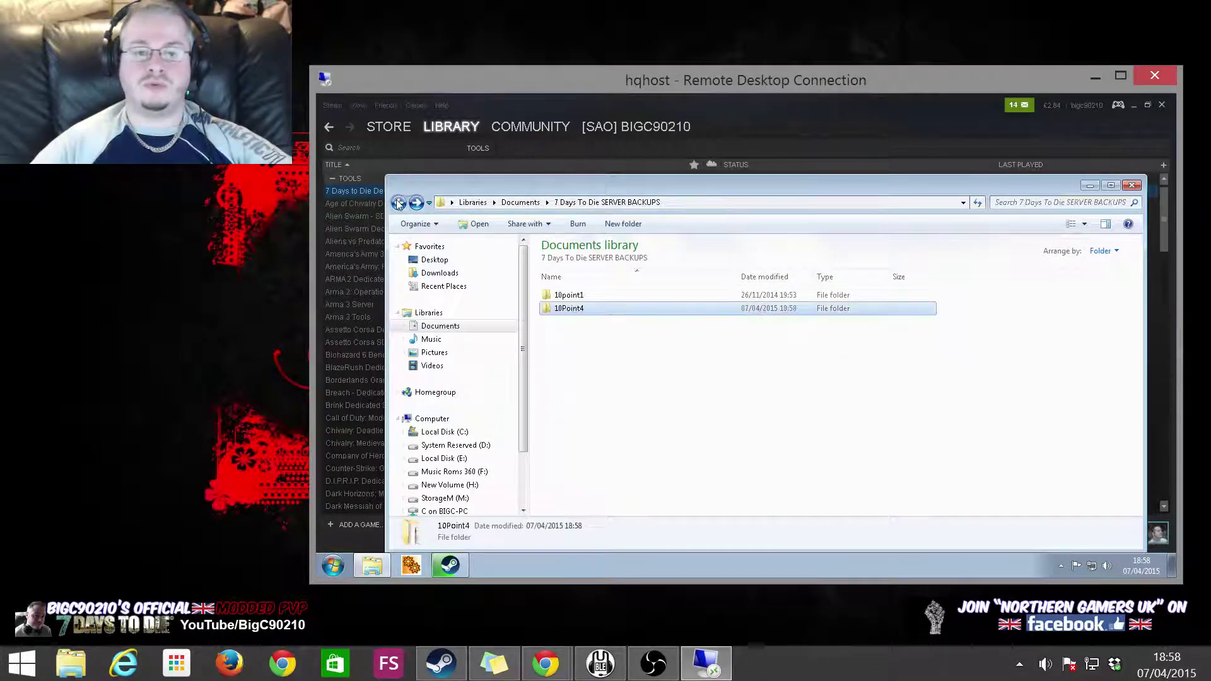
{"action": "left_click", "coordinate": [399, 202]}
{"action": "double_click", "coordinate": [582, 295]}
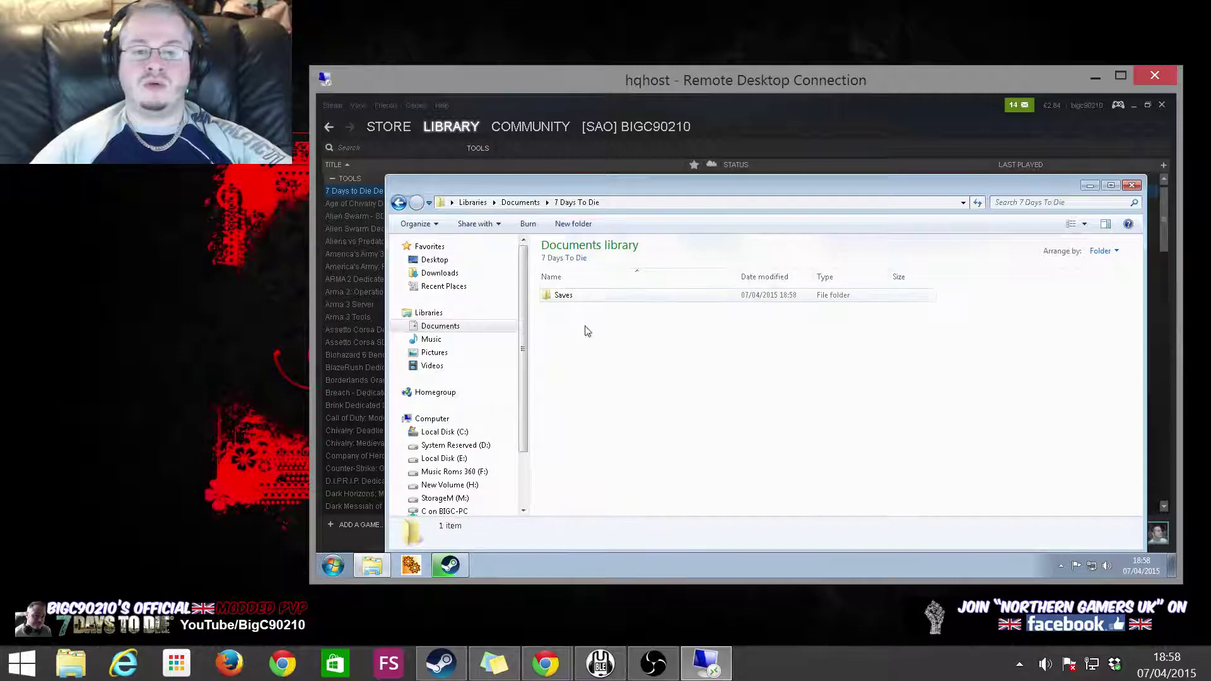
{"action": "double_click", "coordinate": [547, 294]}
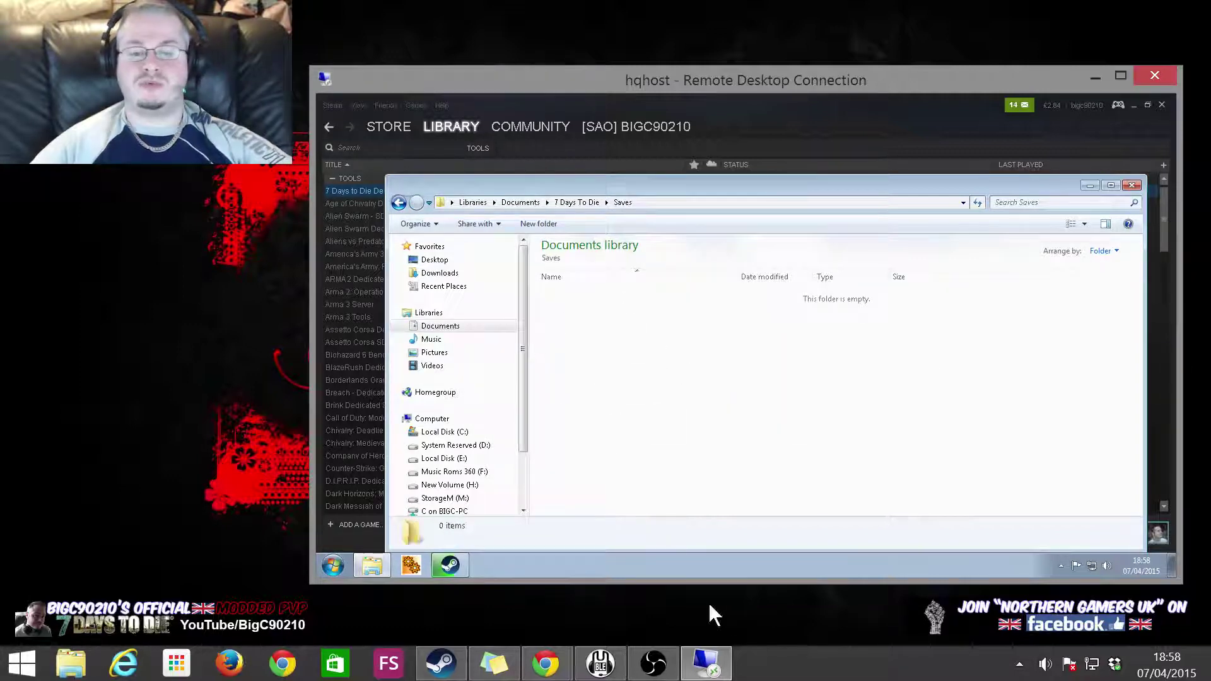
Switch to Steam and check the download progress of 7 Days to Die Dedicated Server
{"action": "left_click", "coordinate": [449, 563]}
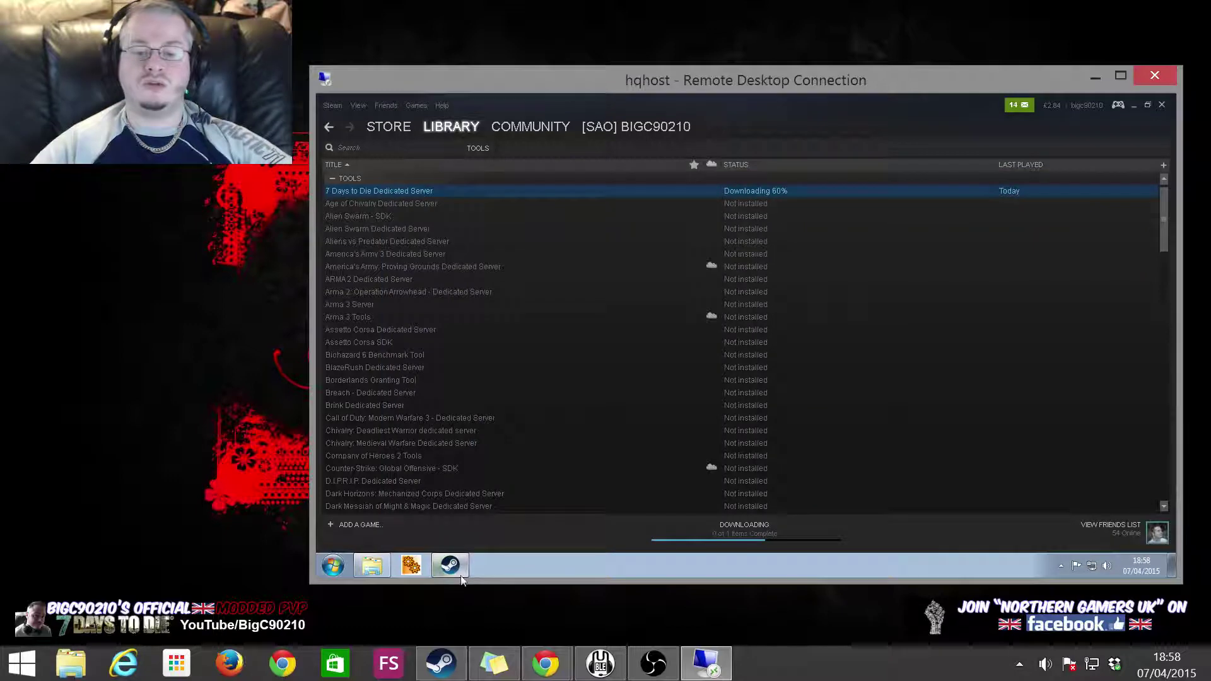
{"action": "mouse_move", "coordinate": [435, 555]}
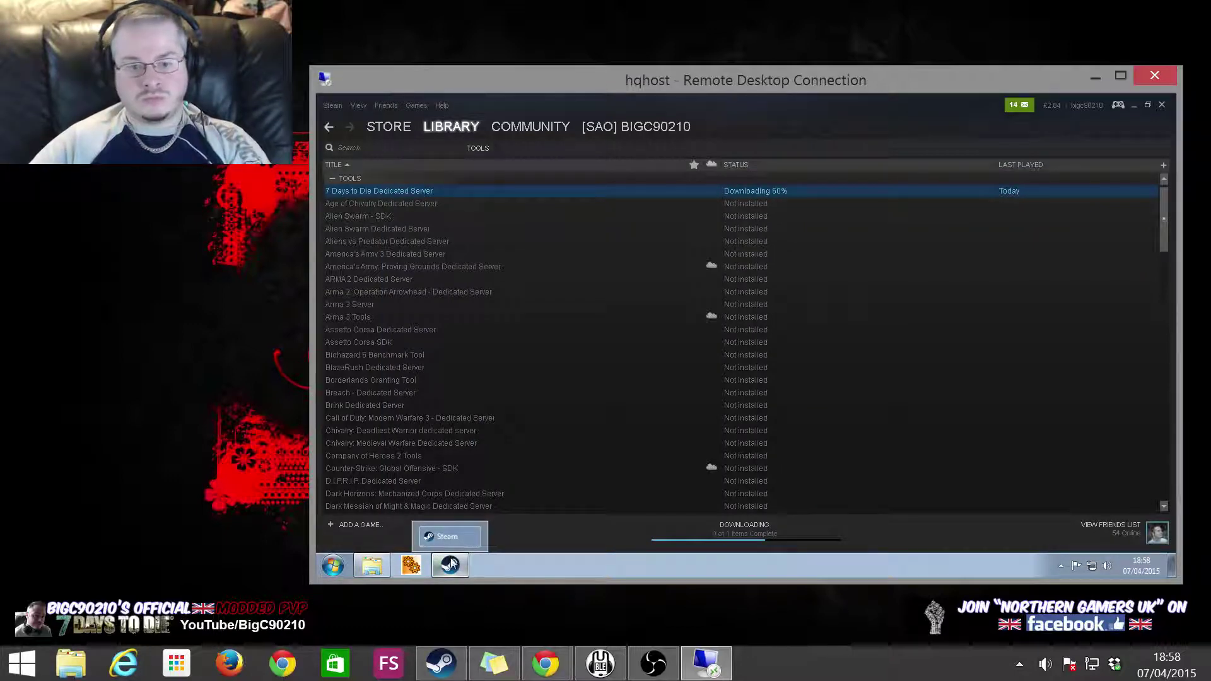
{"action": "left_click", "coordinate": [452, 566]}
{"action": "left_click", "coordinate": [452, 566]}
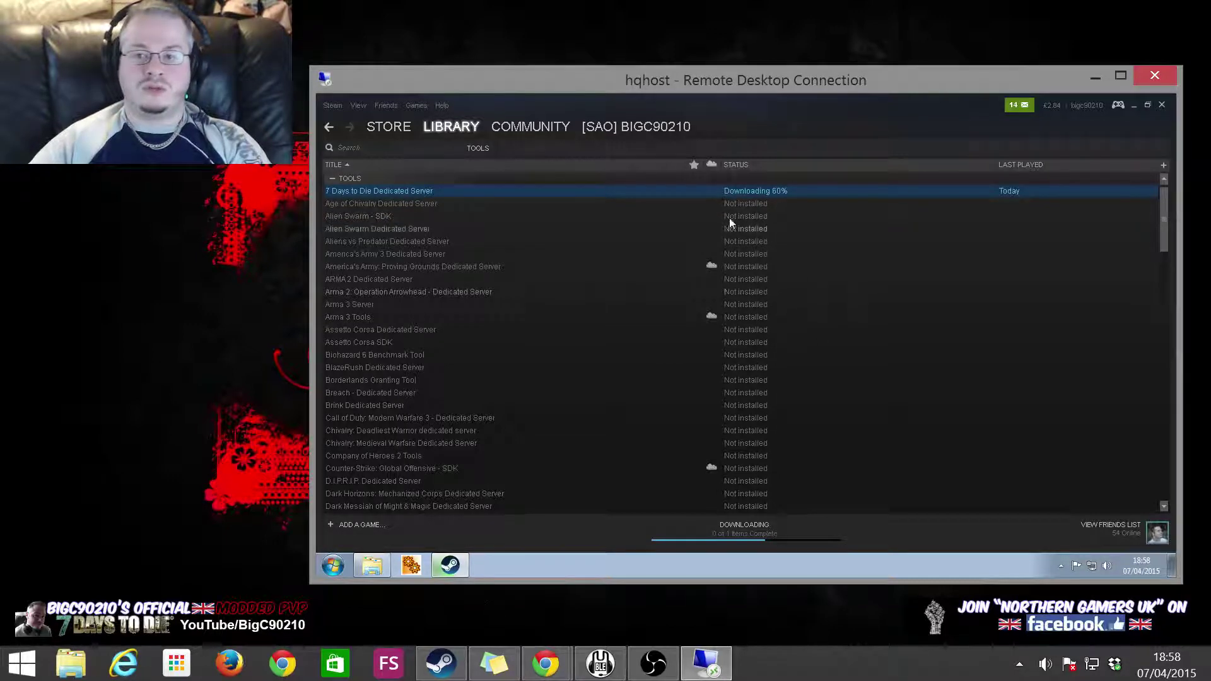
{"action": "double_click", "coordinate": [707, 203]}
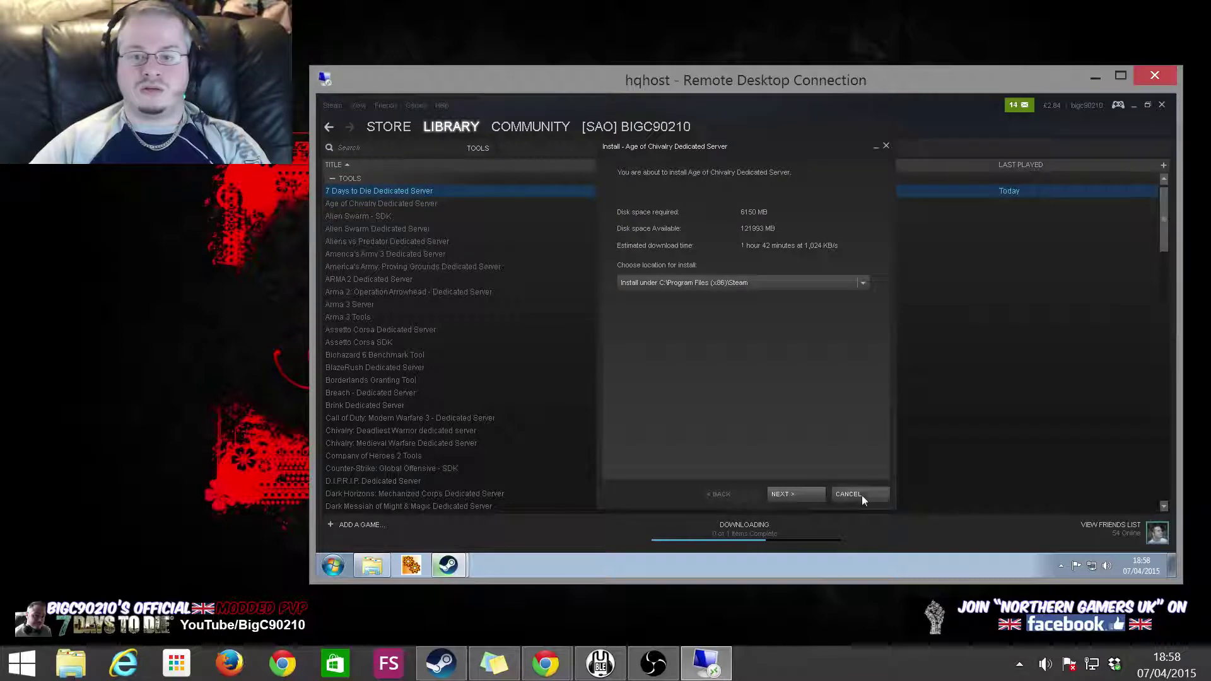
{"action": "left_click", "coordinate": [861, 494]}
{"action": "left_click", "coordinate": [562, 184]}
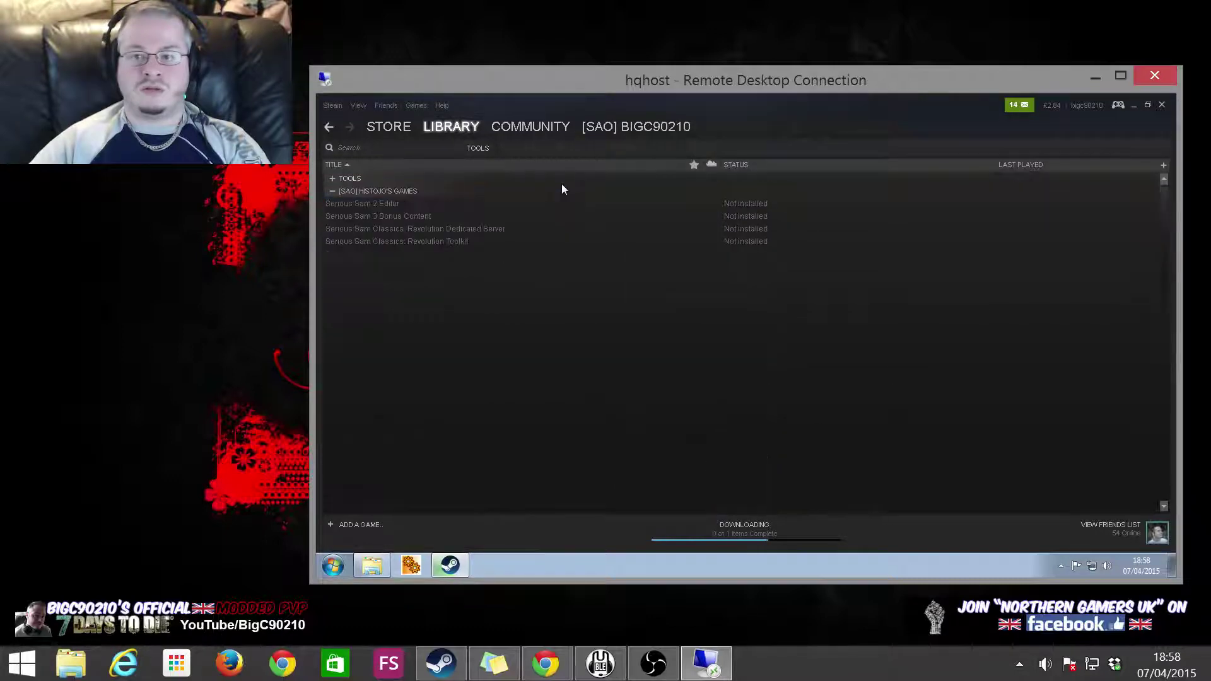
{"action": "left_click", "coordinate": [335, 179]}
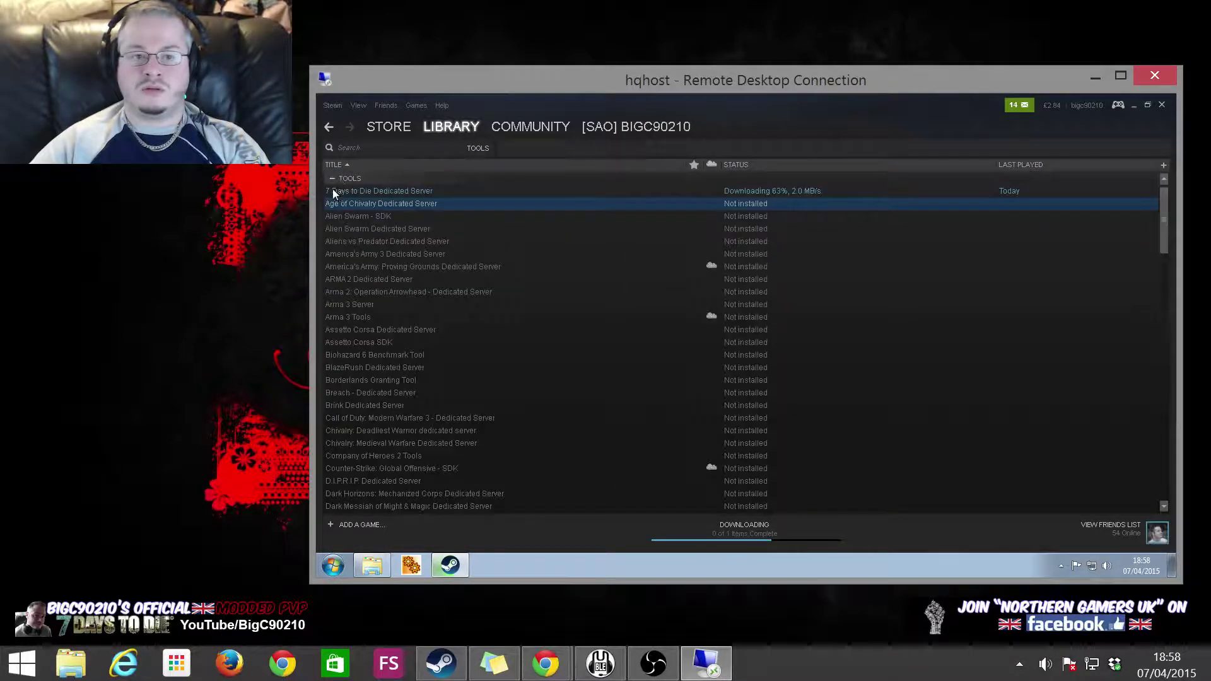
{"action": "left_click", "coordinate": [633, 190]}
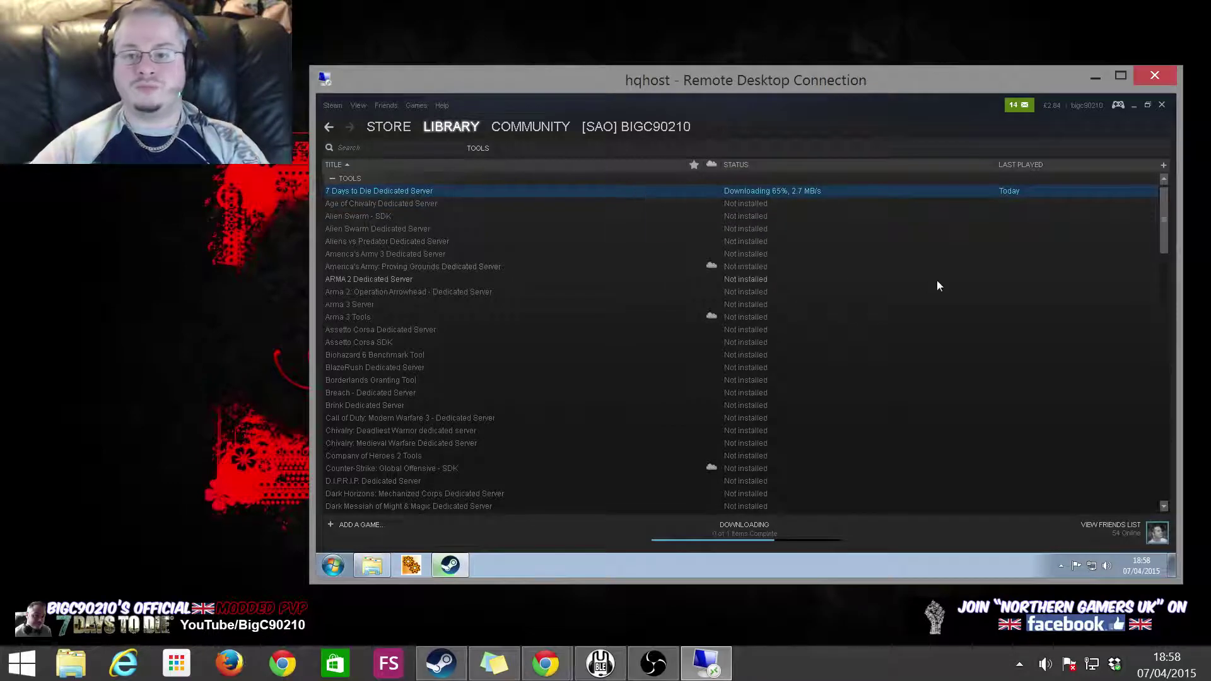